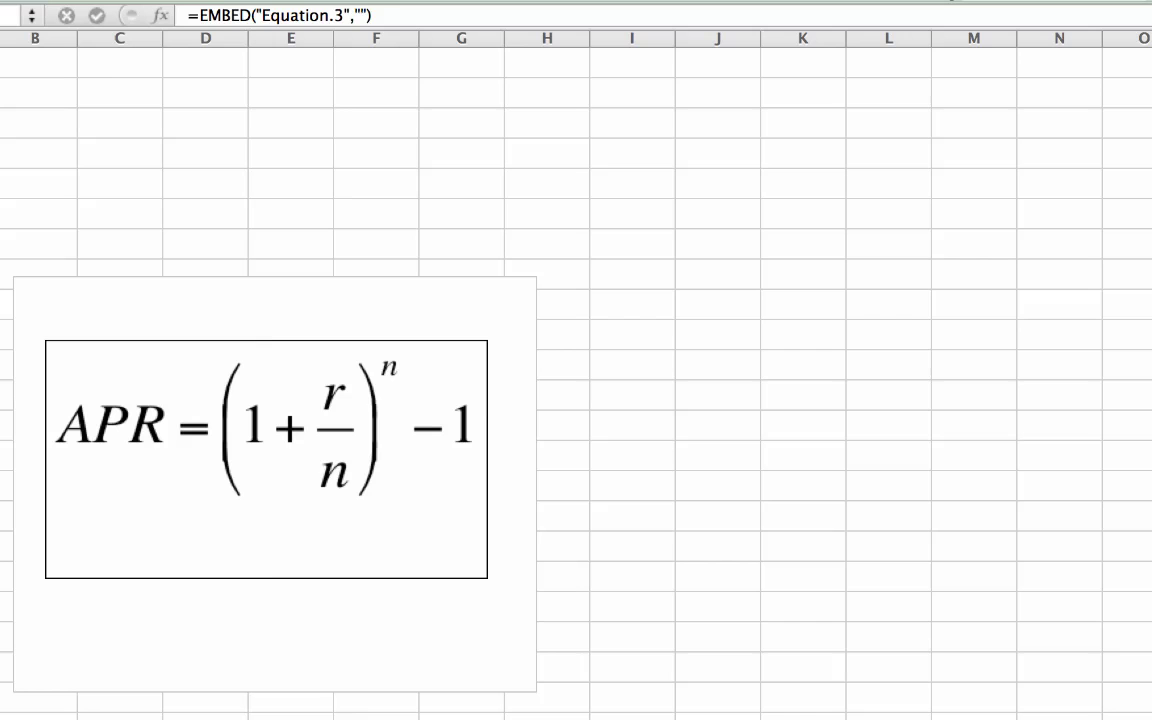
Enter the header Bank in C1 and list banks A and B in the two cells below it
left_click(88, 59)
type("Bank")
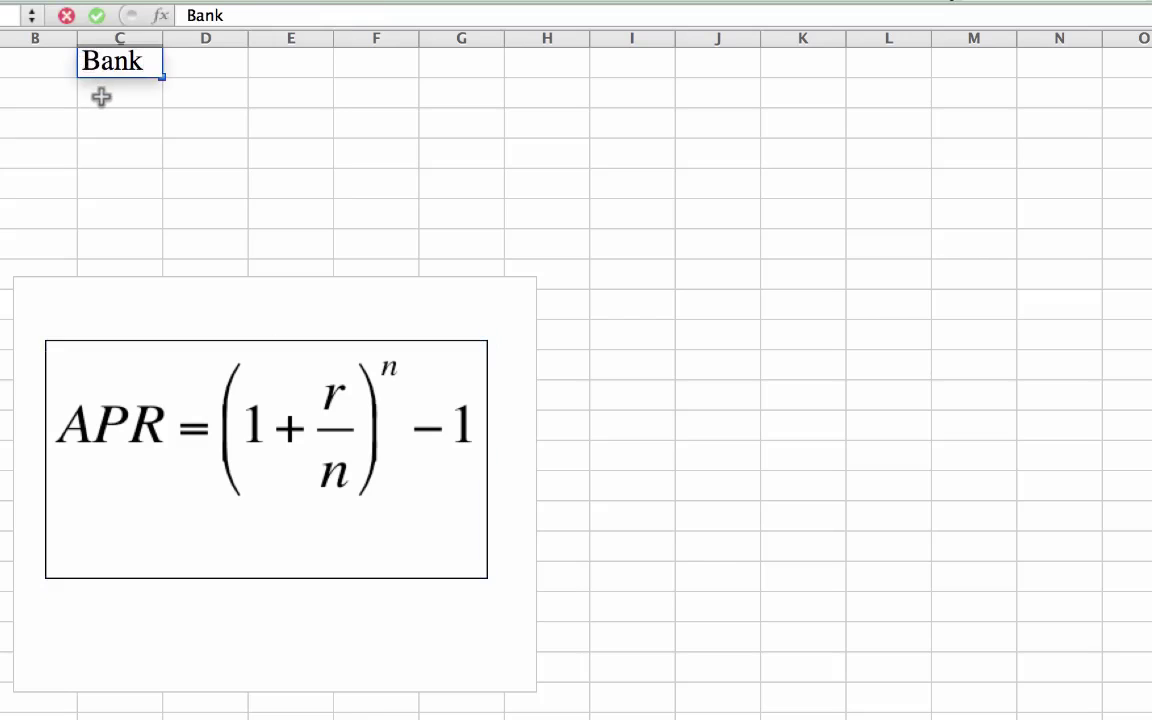
key("Return")
type("A")
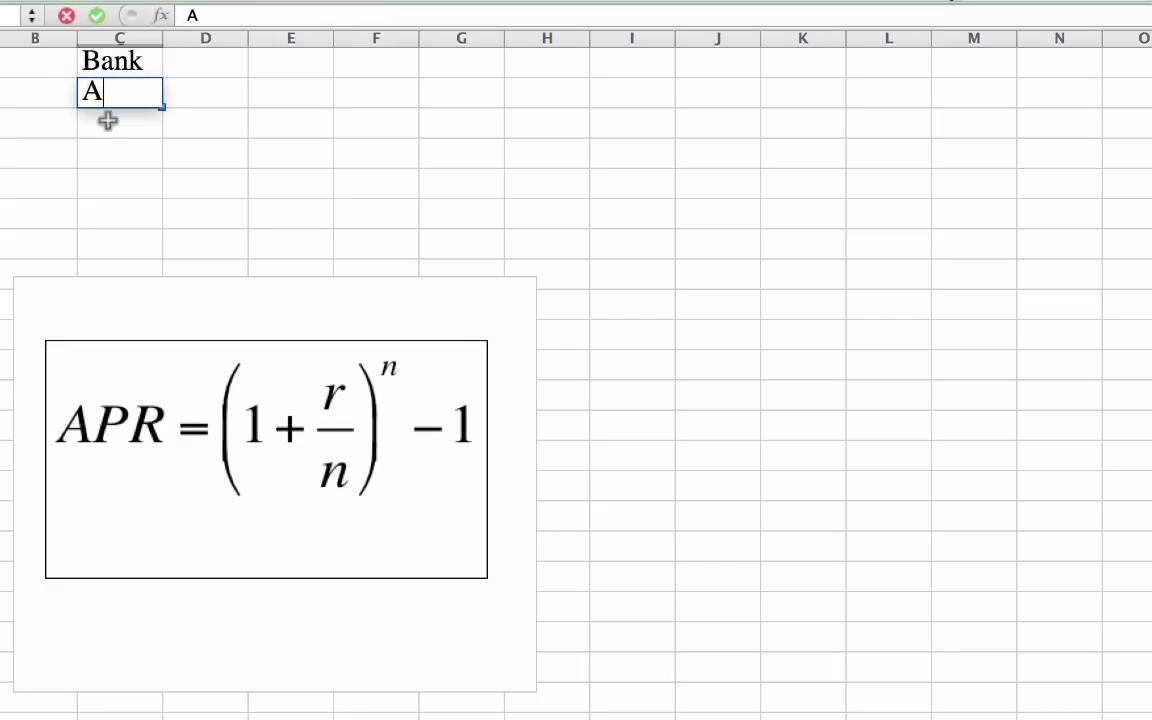
key("Return")
type("B")
Add an r column in D1 with the rate 3 for bank A and 2.7 for bank B
left_click(220, 63)
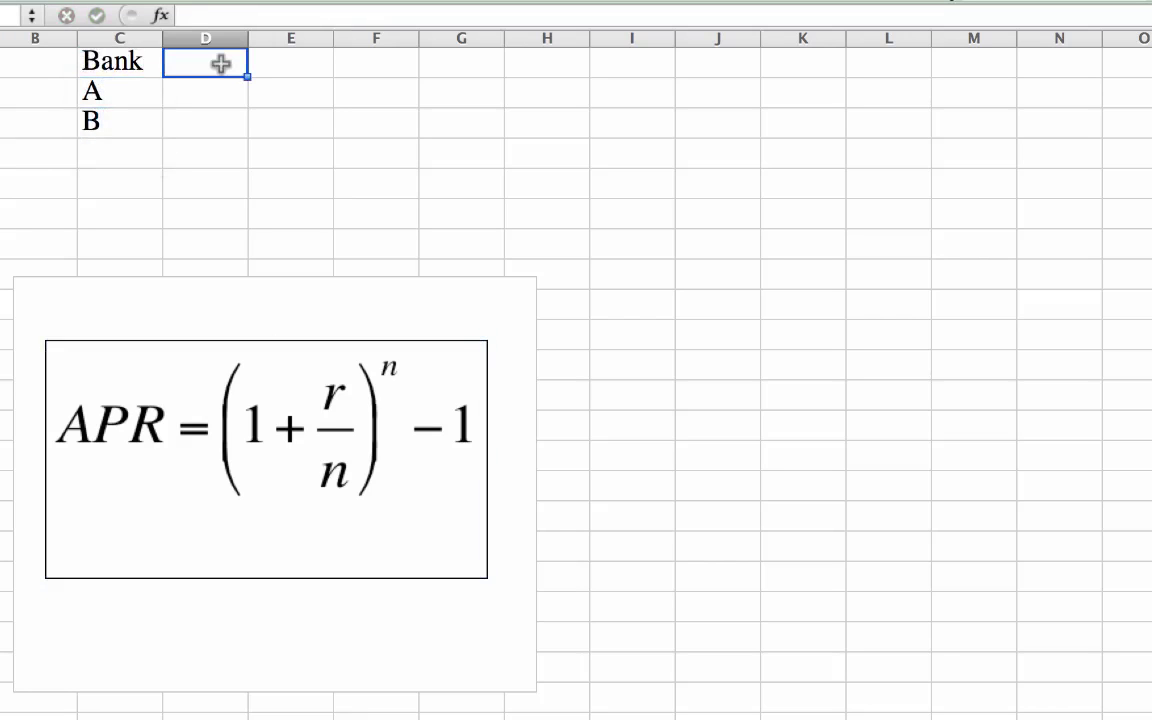
type("r")
left_click(220, 100)
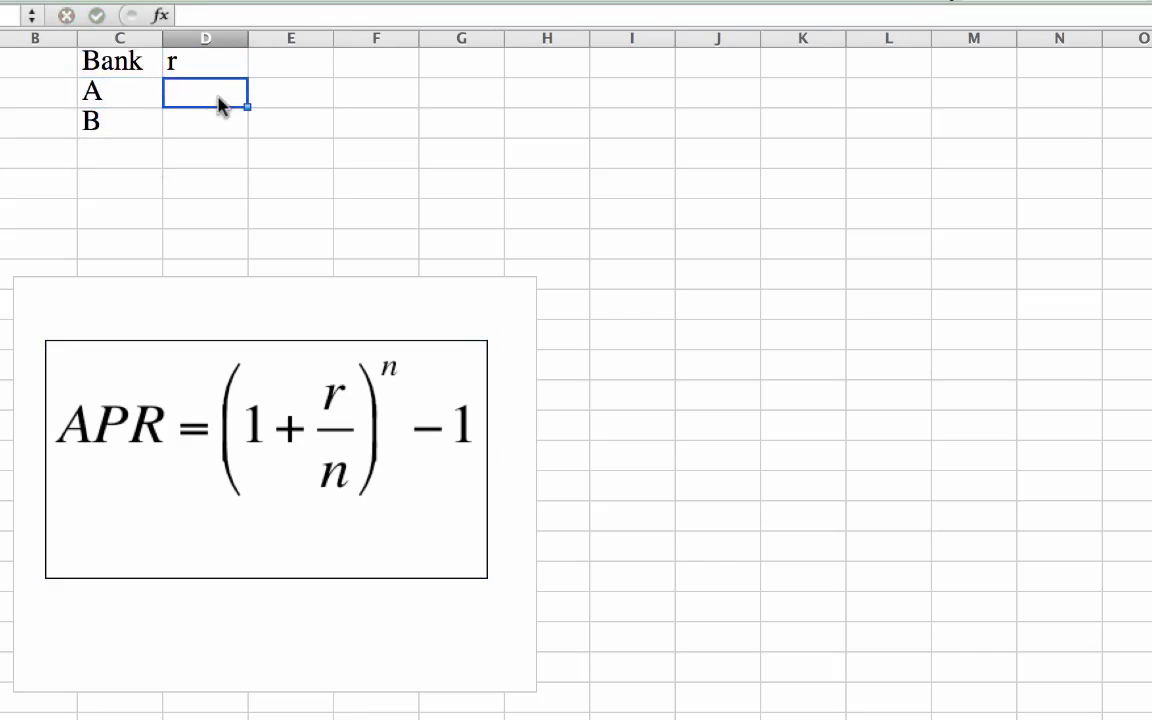
type("3")
left_click(216, 120)
type("2.7")
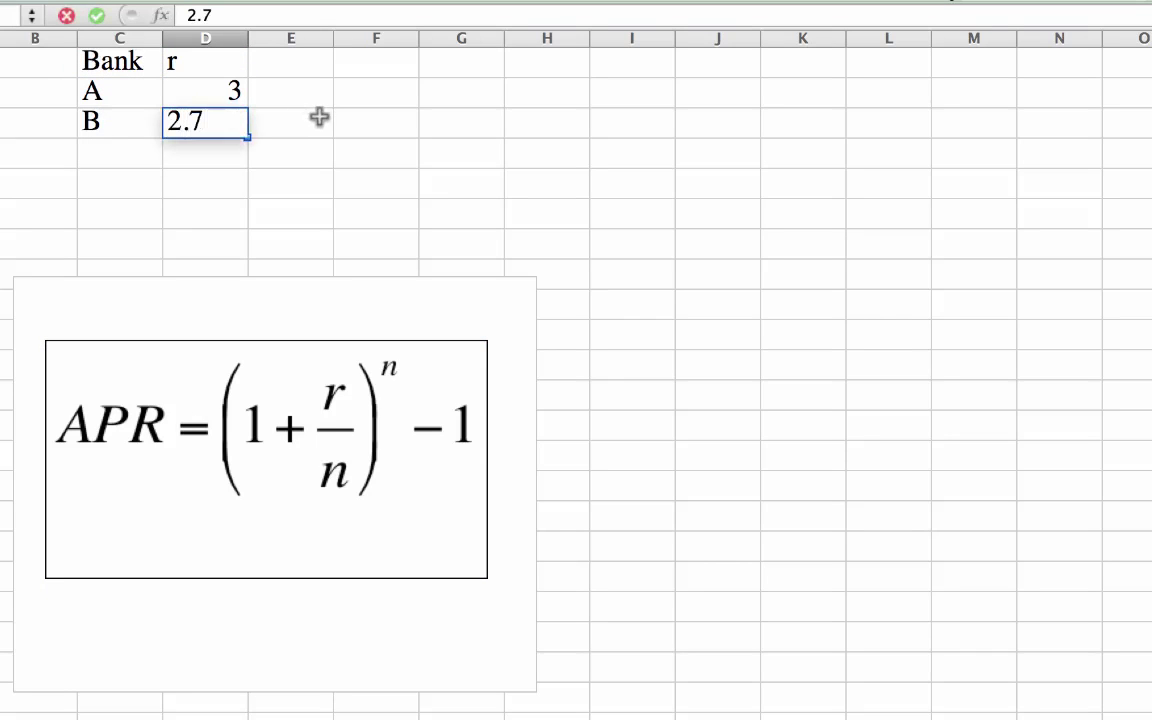
left_click(320, 135)
Add the header n in E1 and centre the contents of the table range C1:E3
left_click(307, 60)
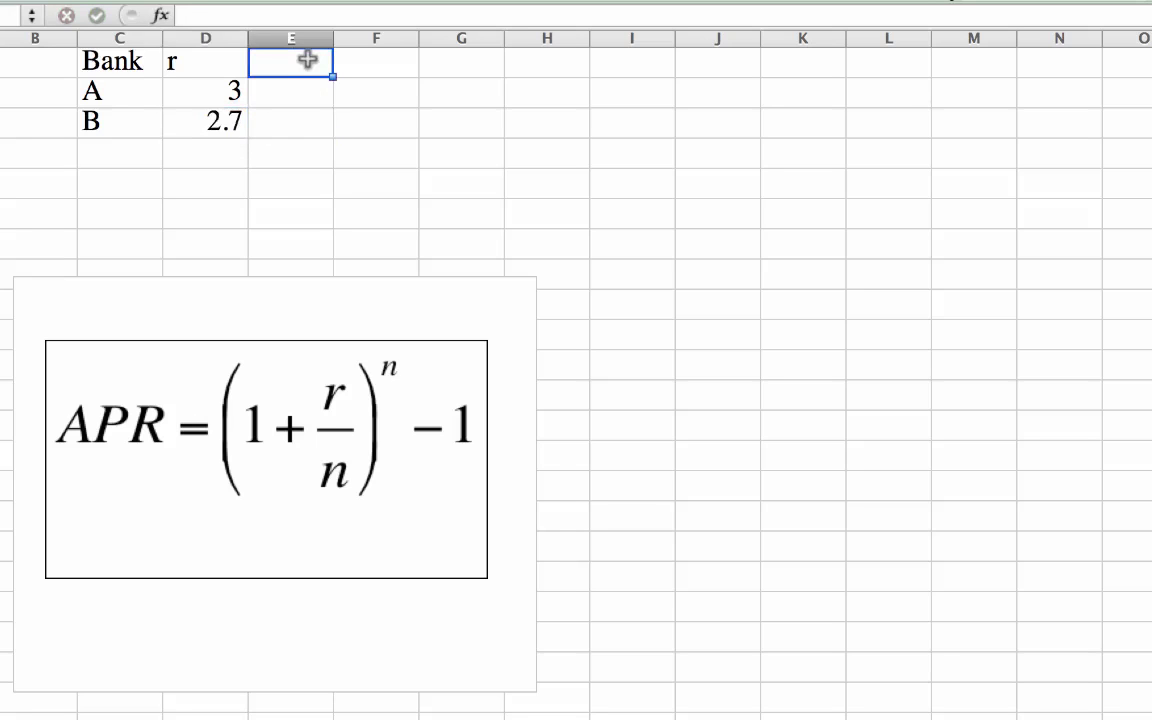
type("n")
left_click(309, 96)
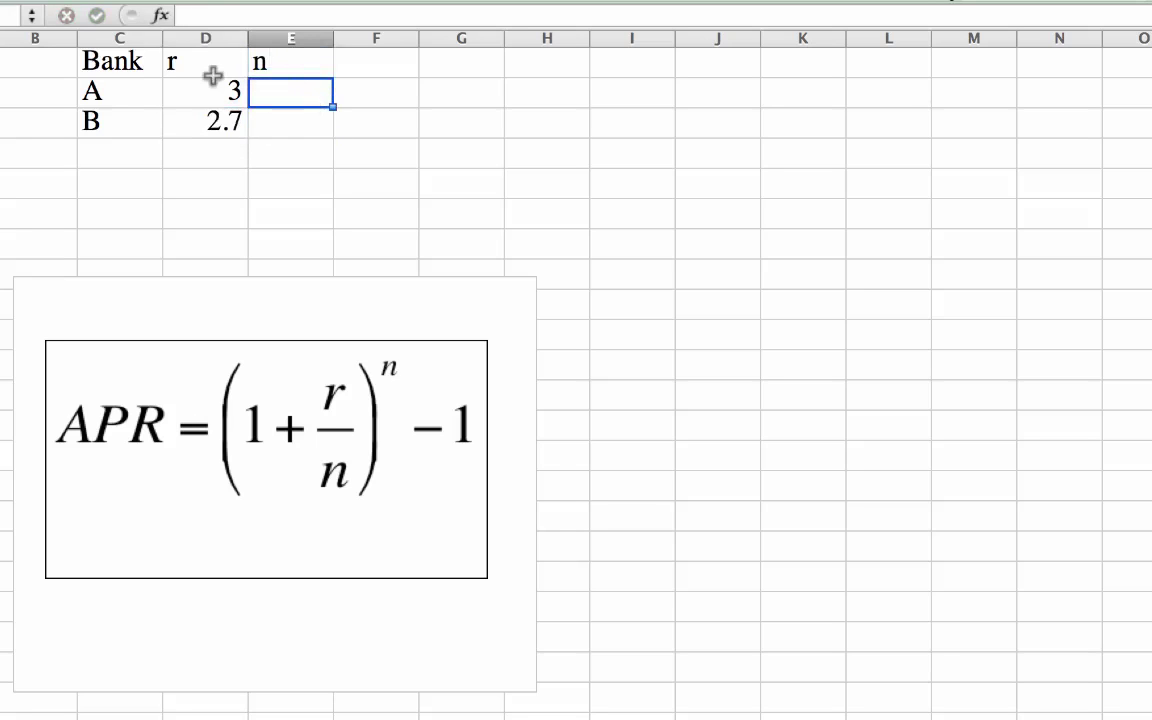
left_click_drag(125, 58, 245, 110)
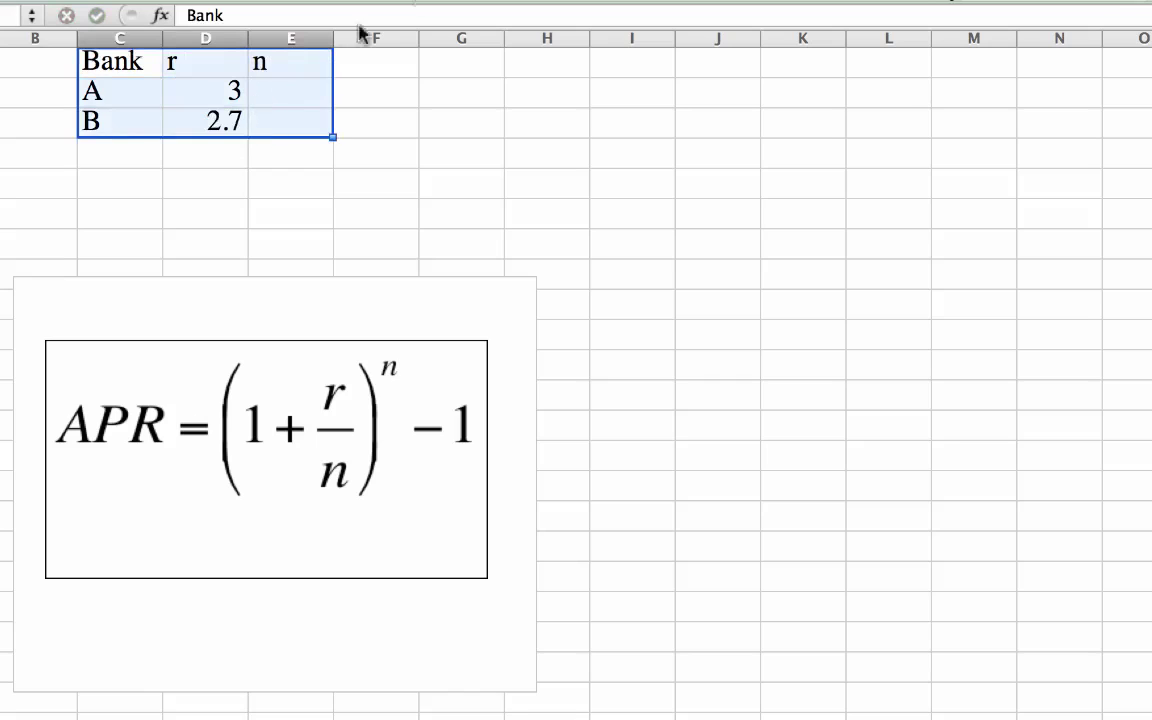
key("super+e")
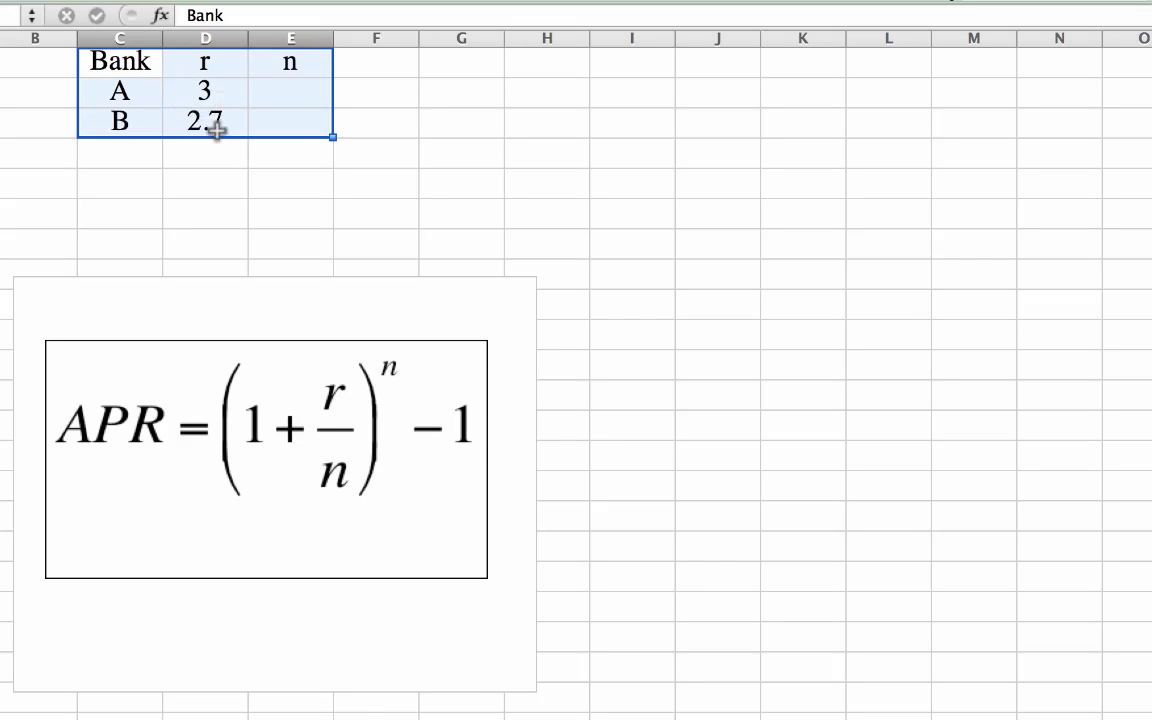
Fill the n column with 2 for bank A and 365 for bank B
left_click(301, 92)
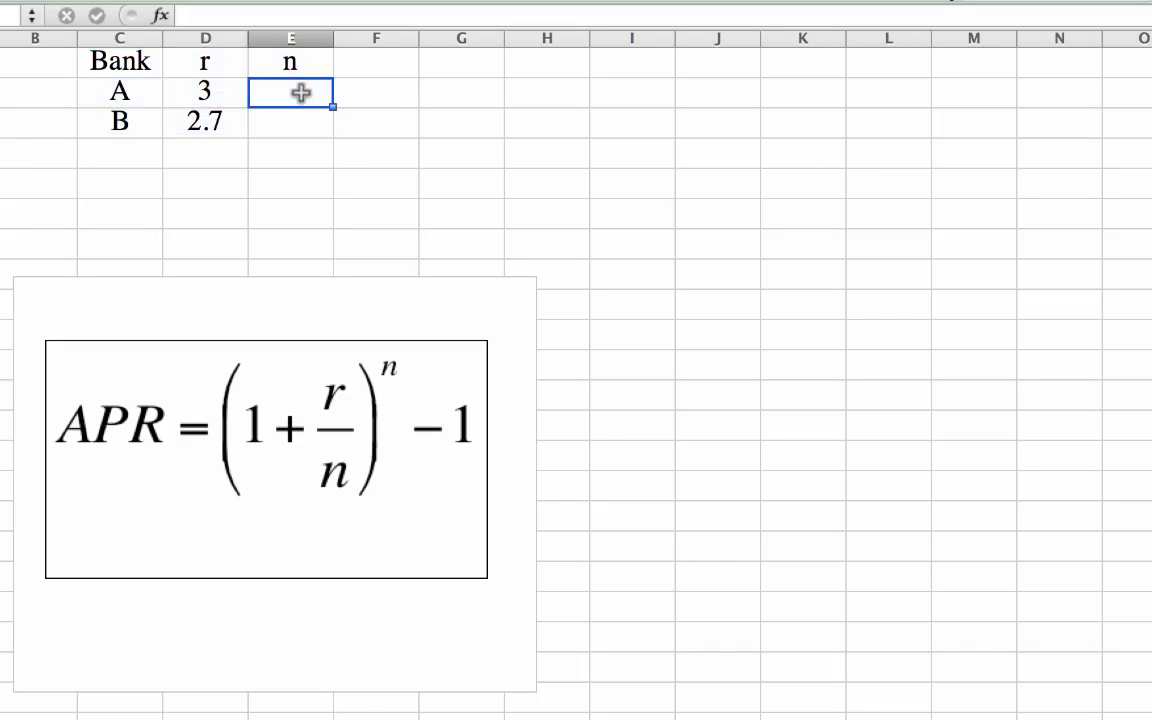
type("2")
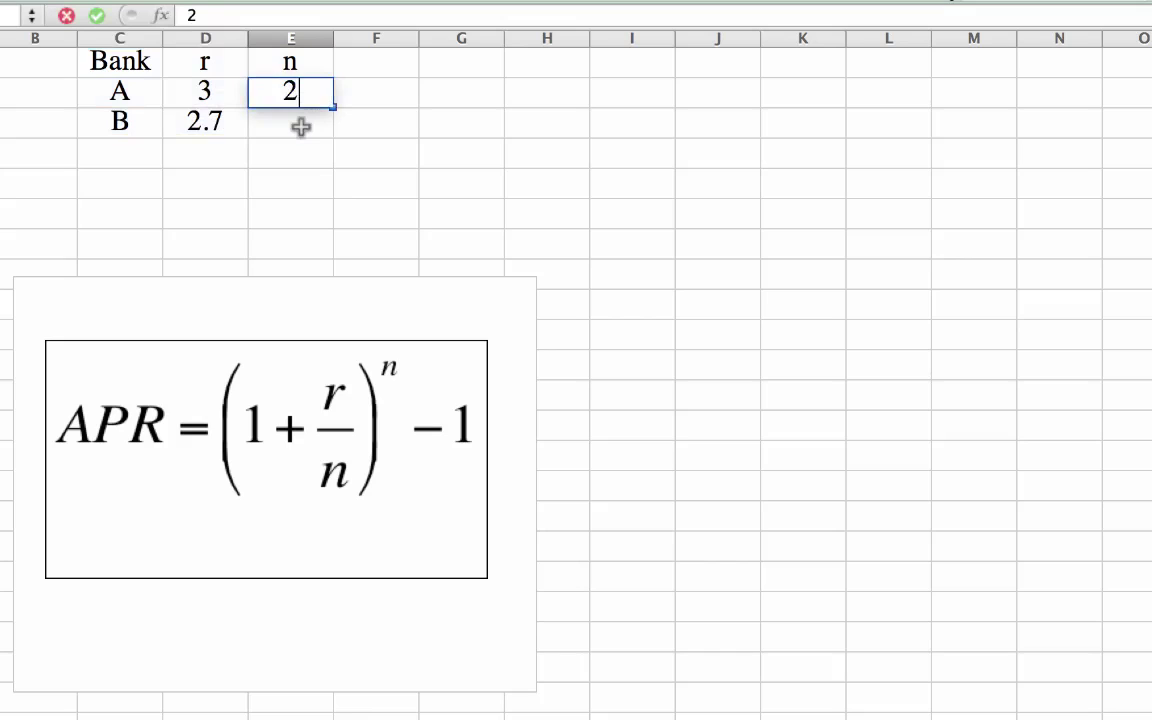
left_click(302, 128)
type("365")
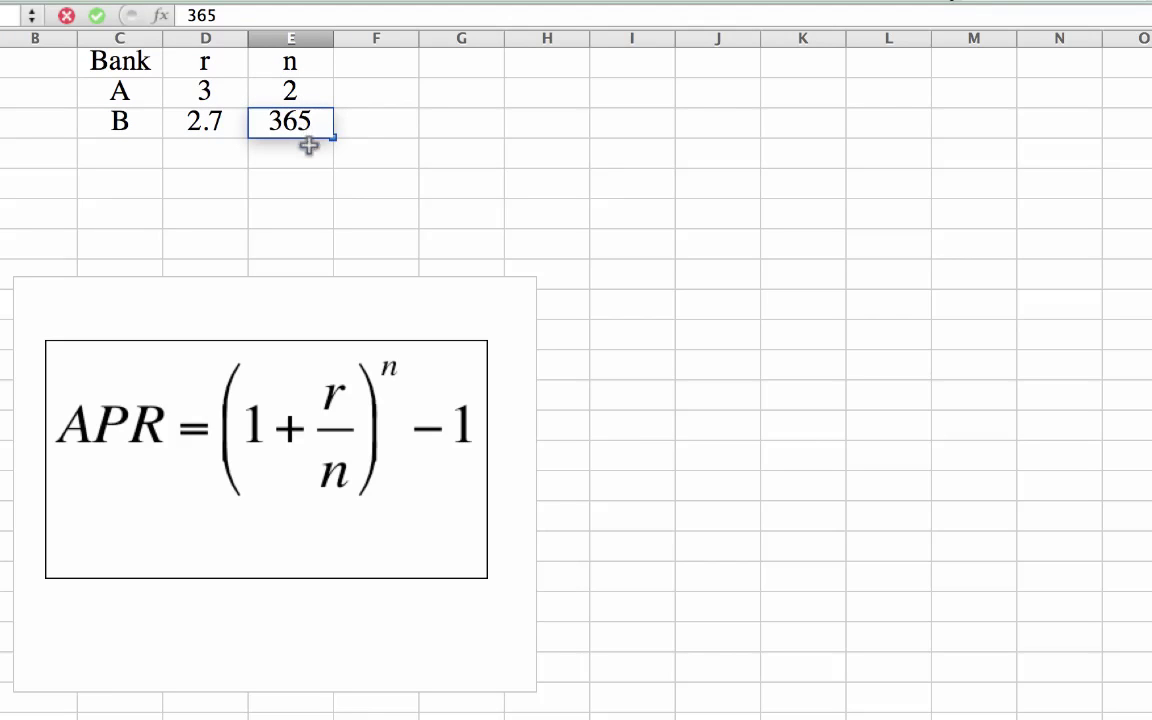
Add the header APR in F1 and calculate bank A's APR in F2 with =((1+(0.03/2))^2-1)
left_click(392, 66)
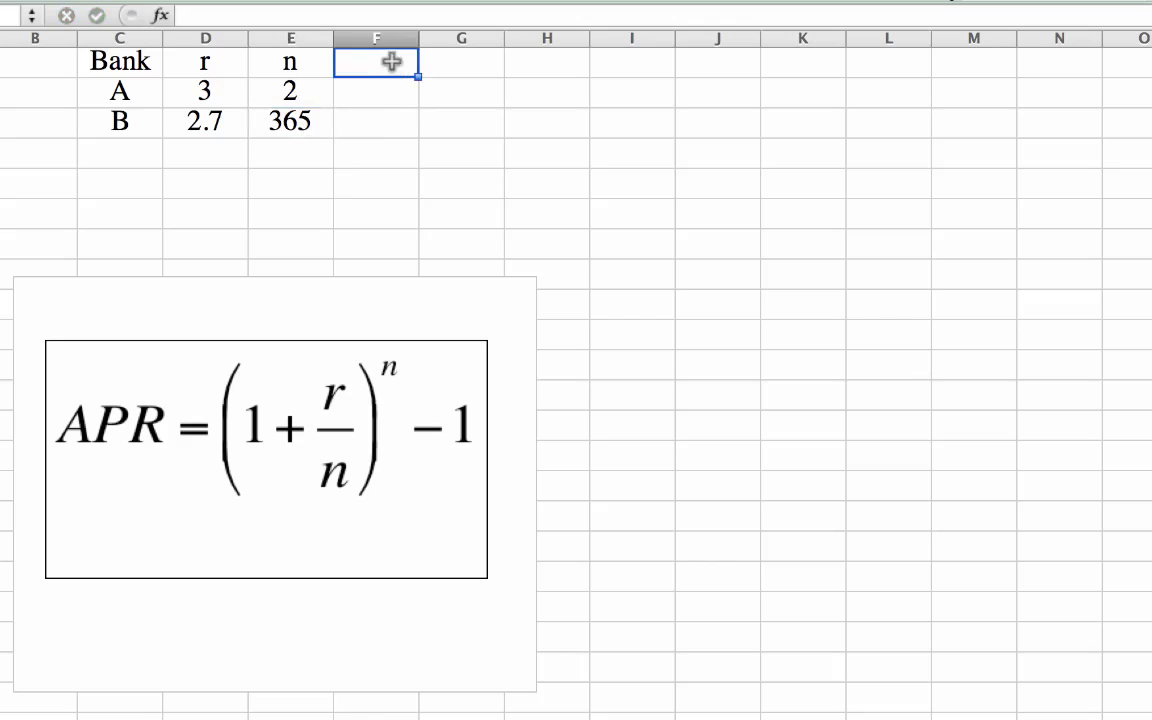
type("APR")
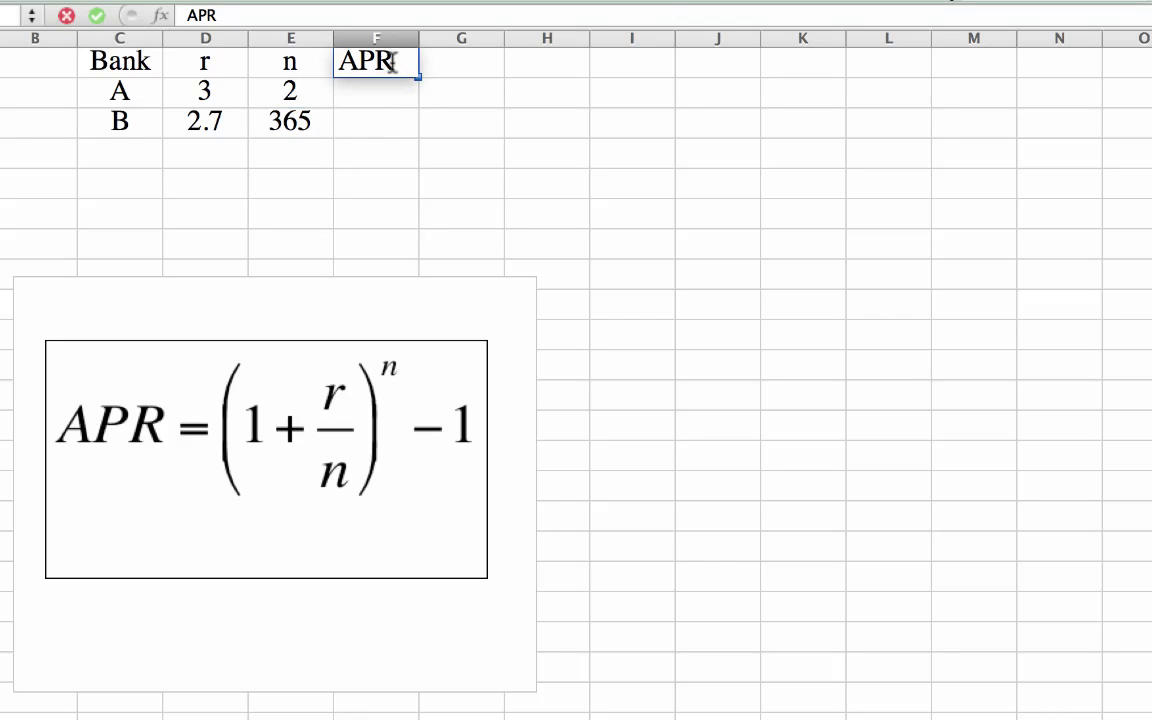
left_click(390, 106)
type("=")
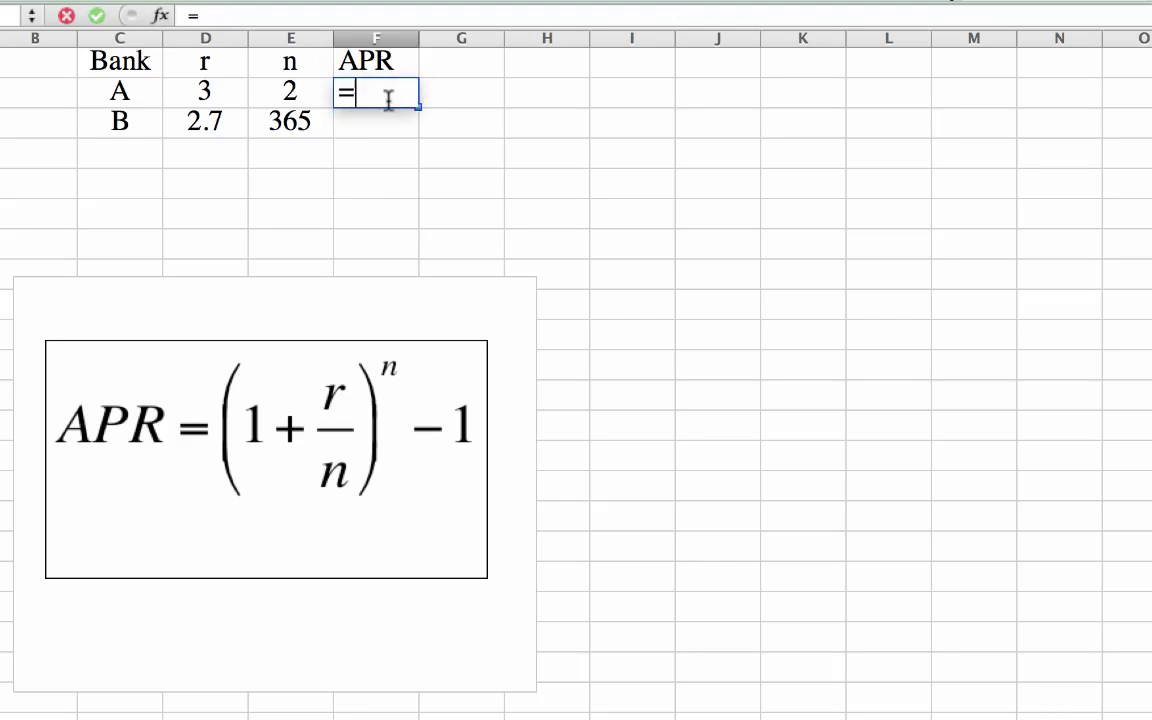
type("(")
left_click(384, 112)
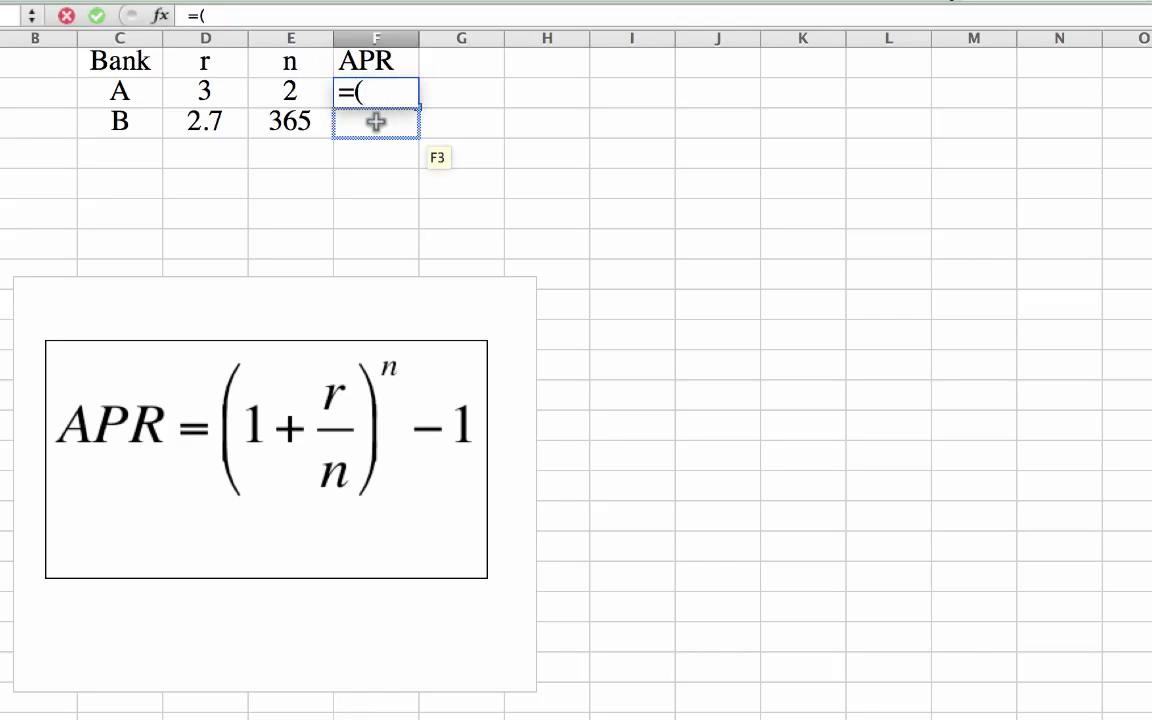
type("(1")
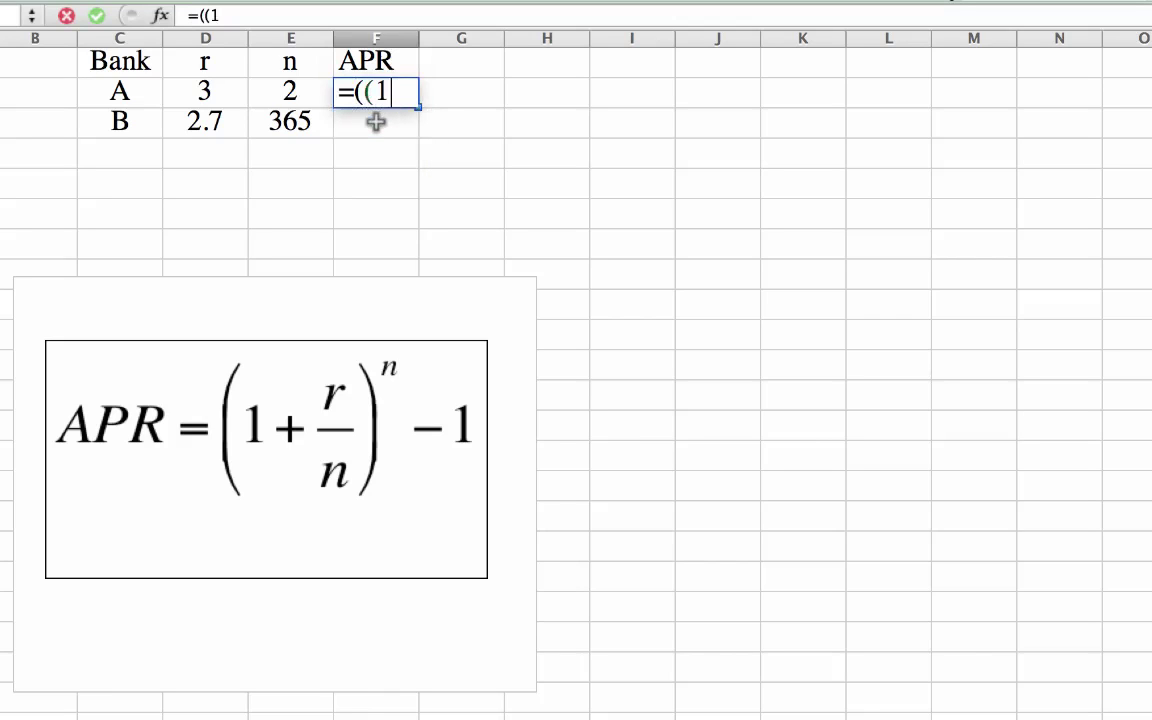
type("+")
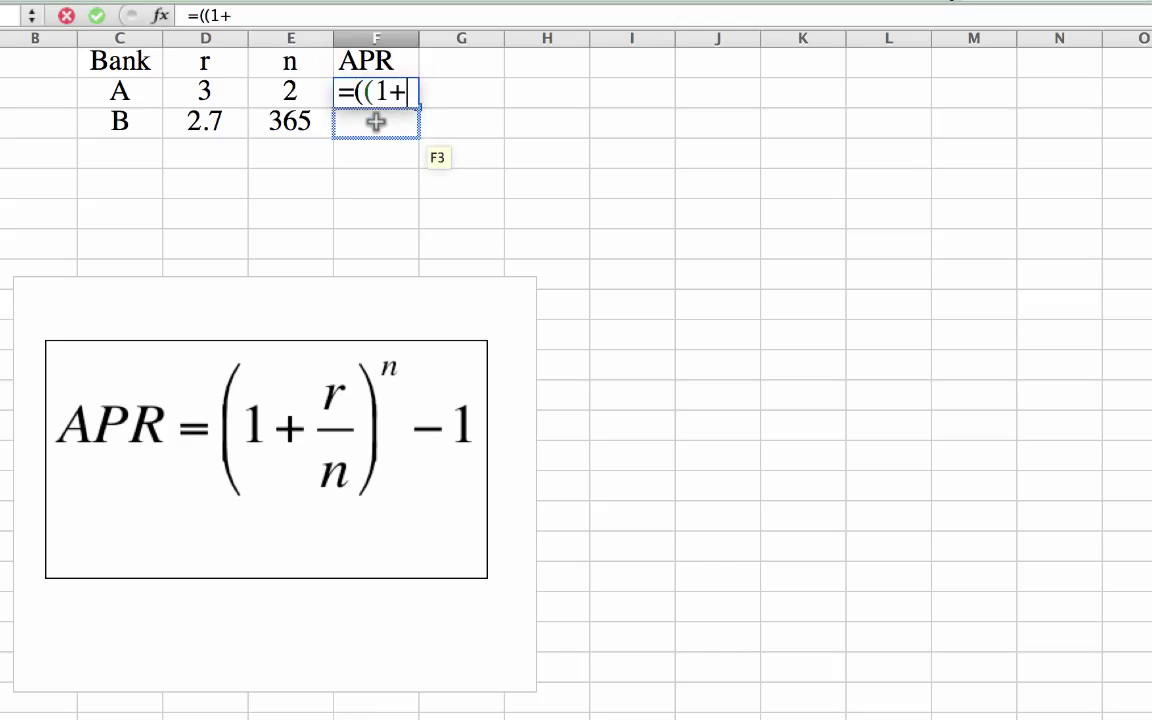
type("(")
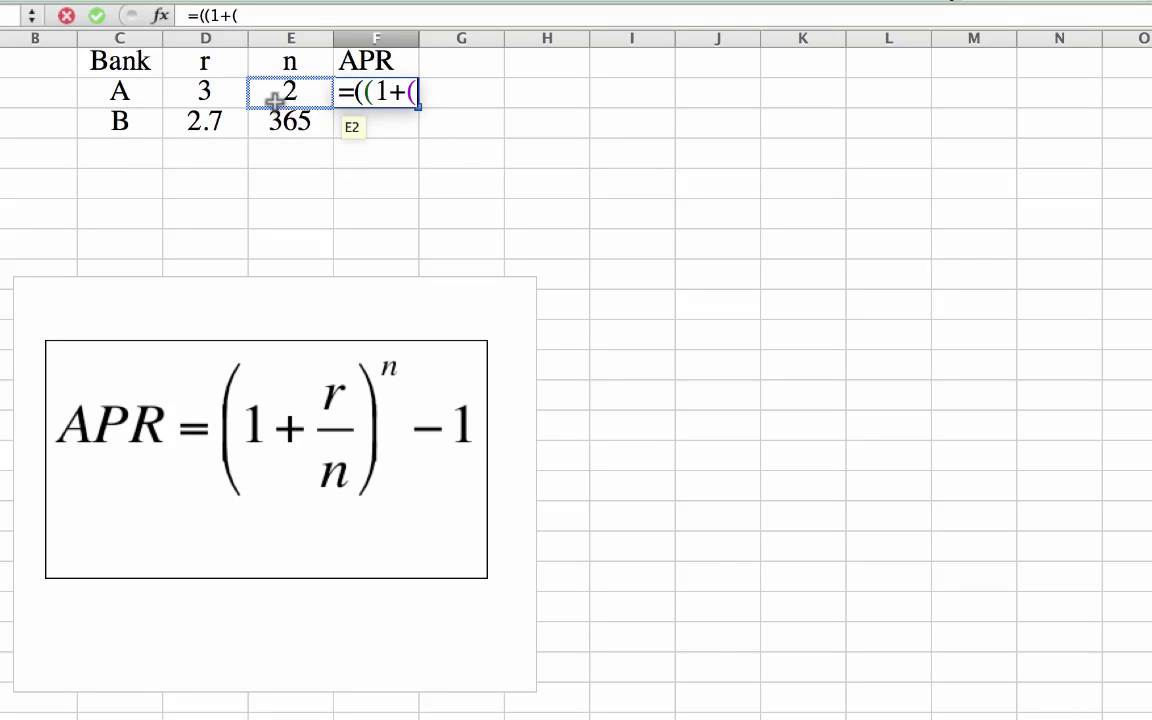
type("0.03")
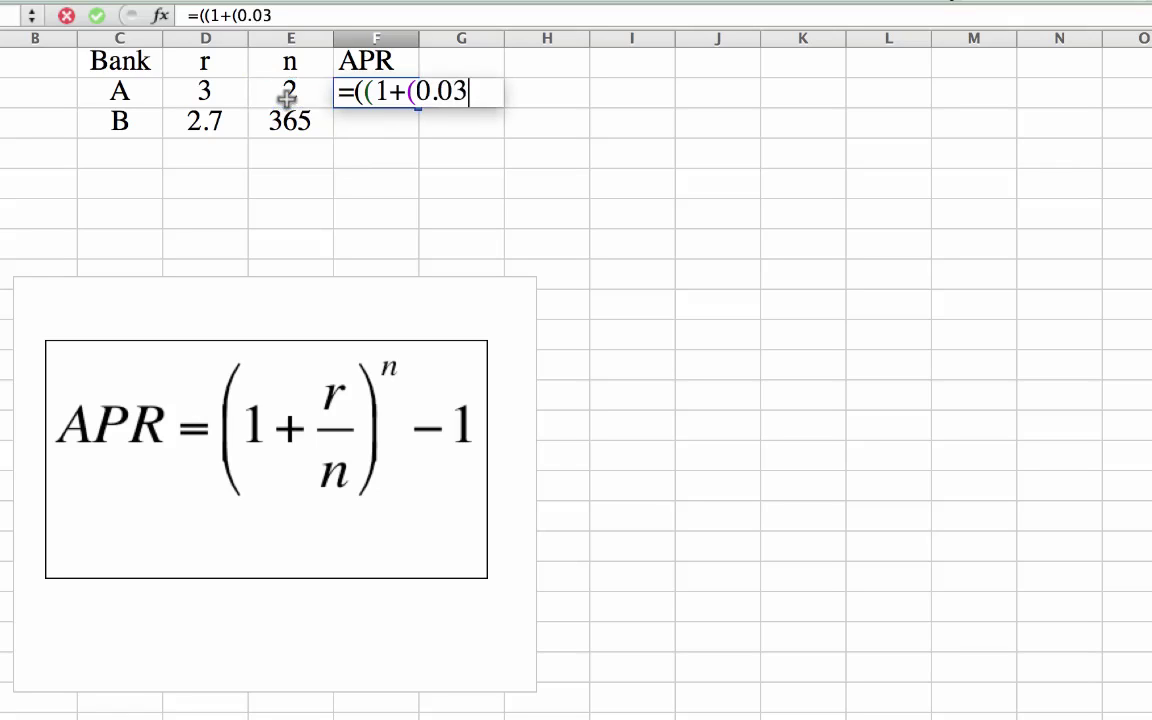
type("/2))")
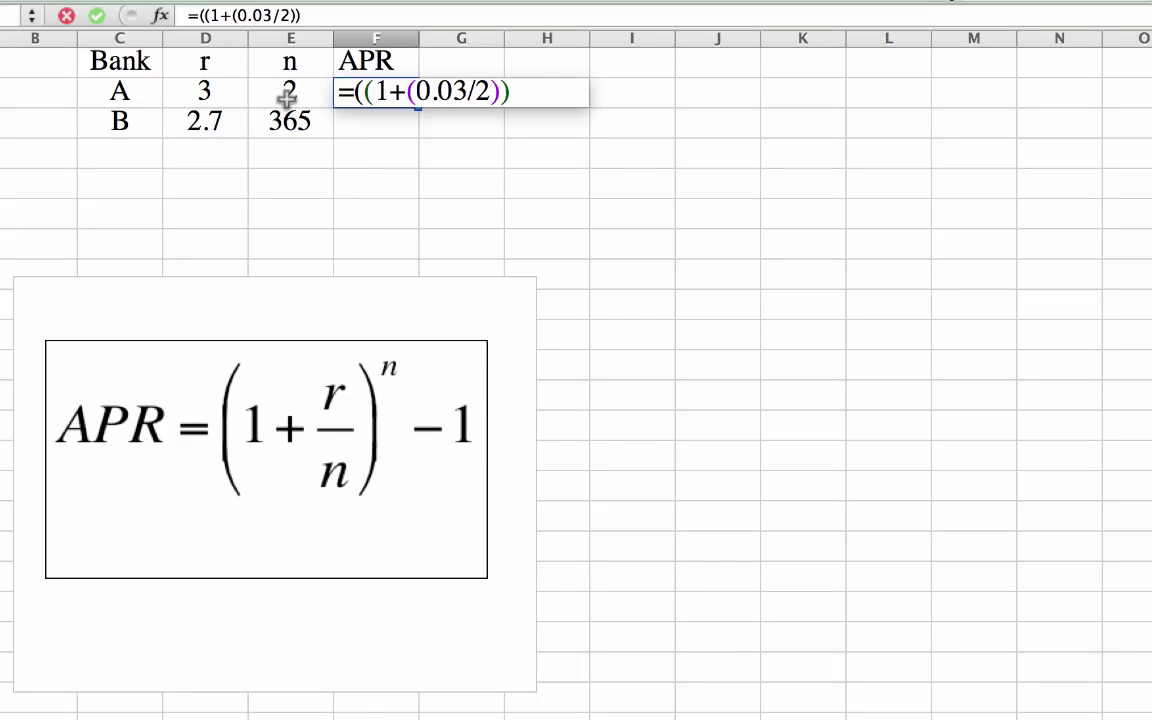
type("^2")
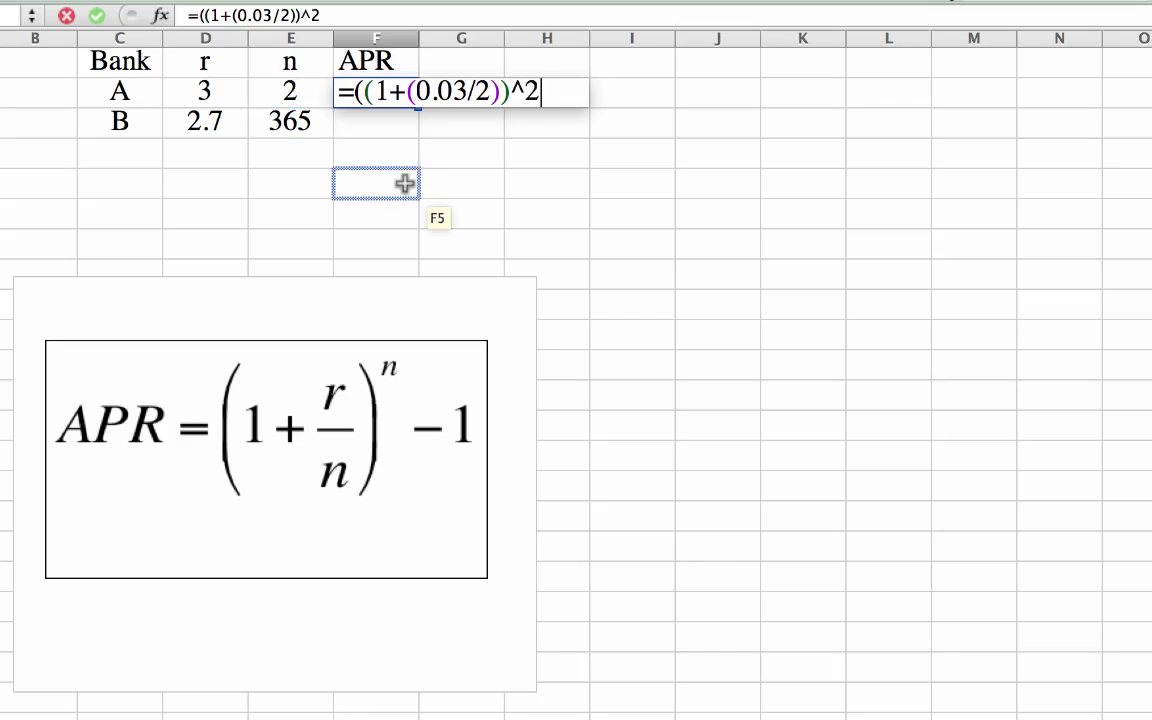
type("-1)")
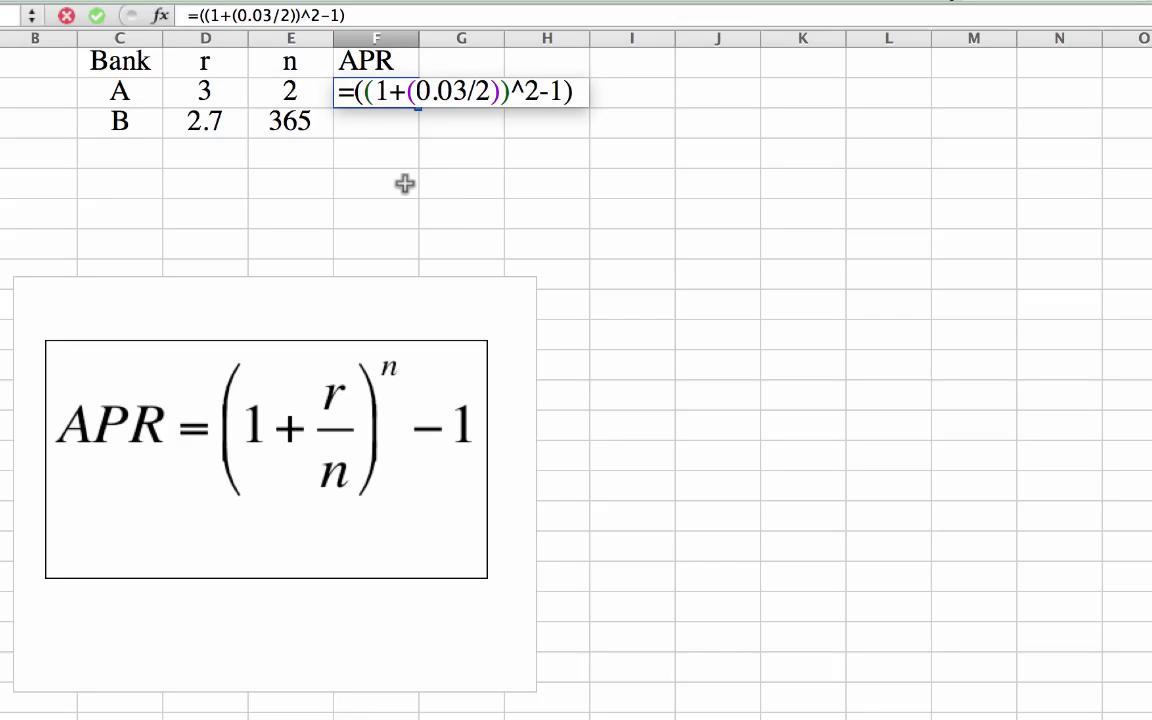
key("Return")
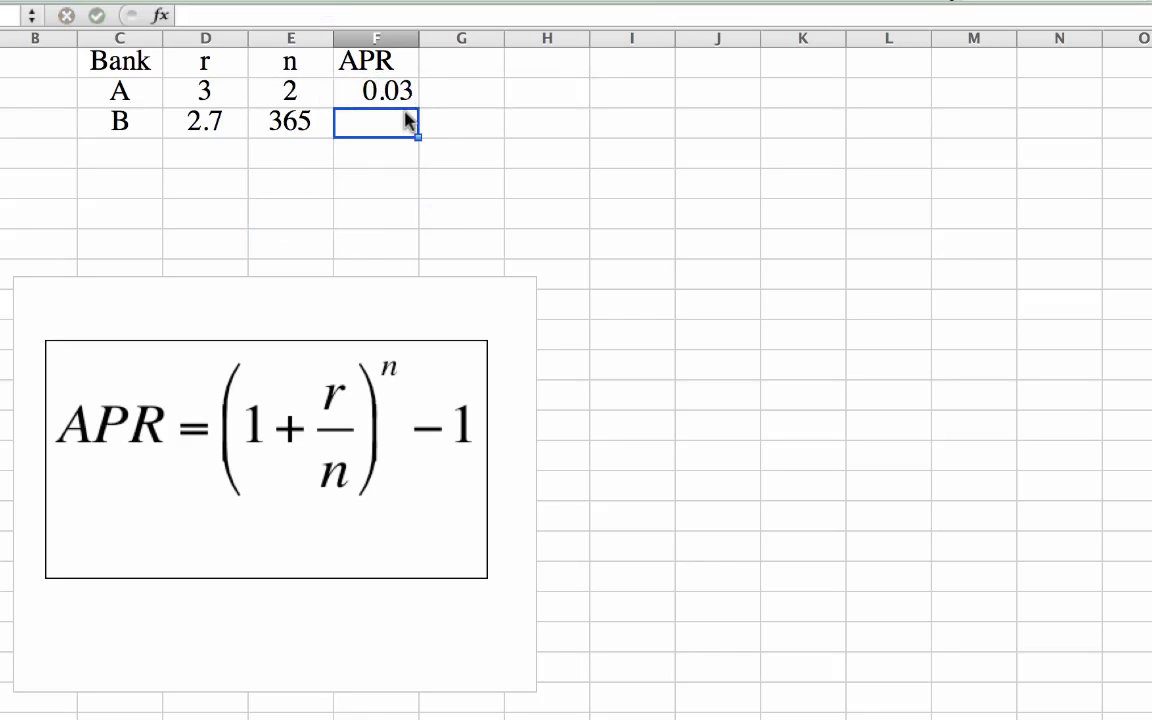
Show bank A's APR in F2 with seven decimal places and widen column F to fit
left_click(405, 89)
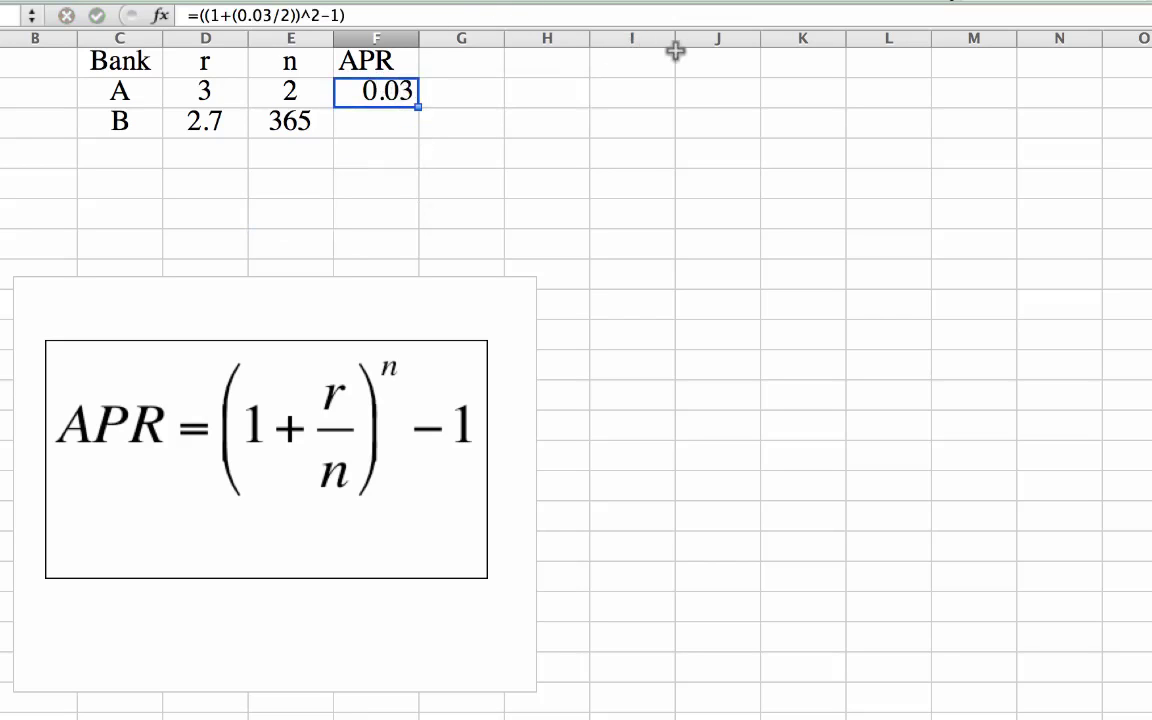
left_click(862, 2)
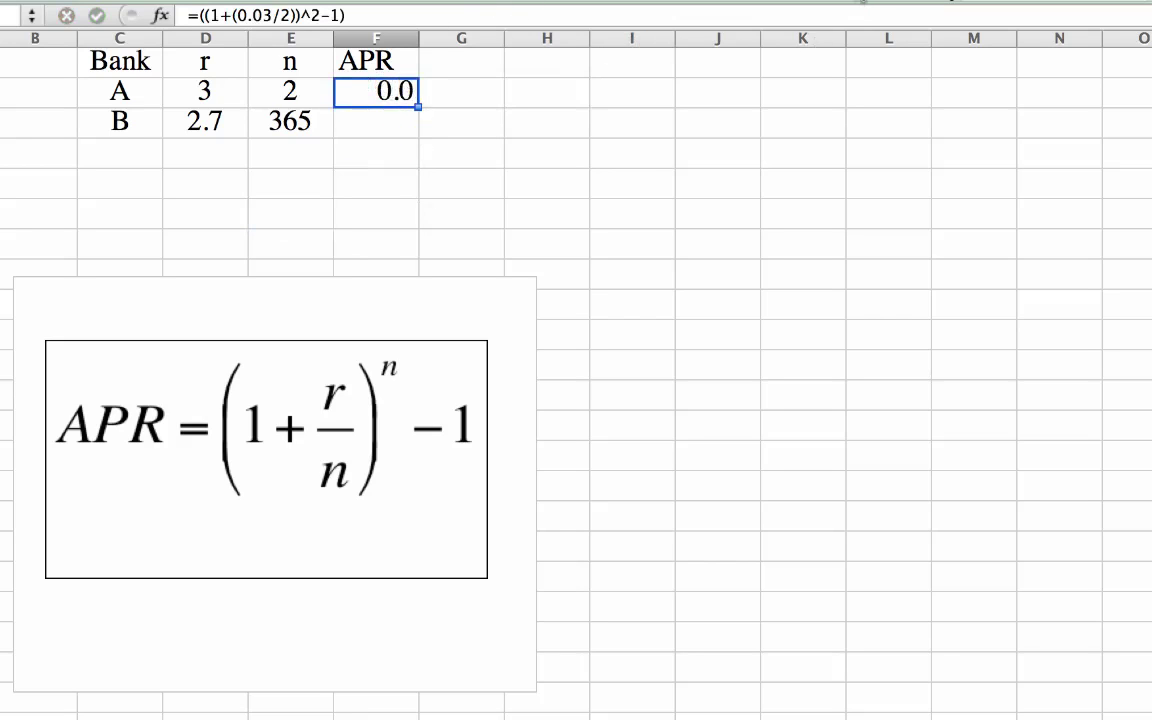
left_click(845, 2)
left_click(845, 2)
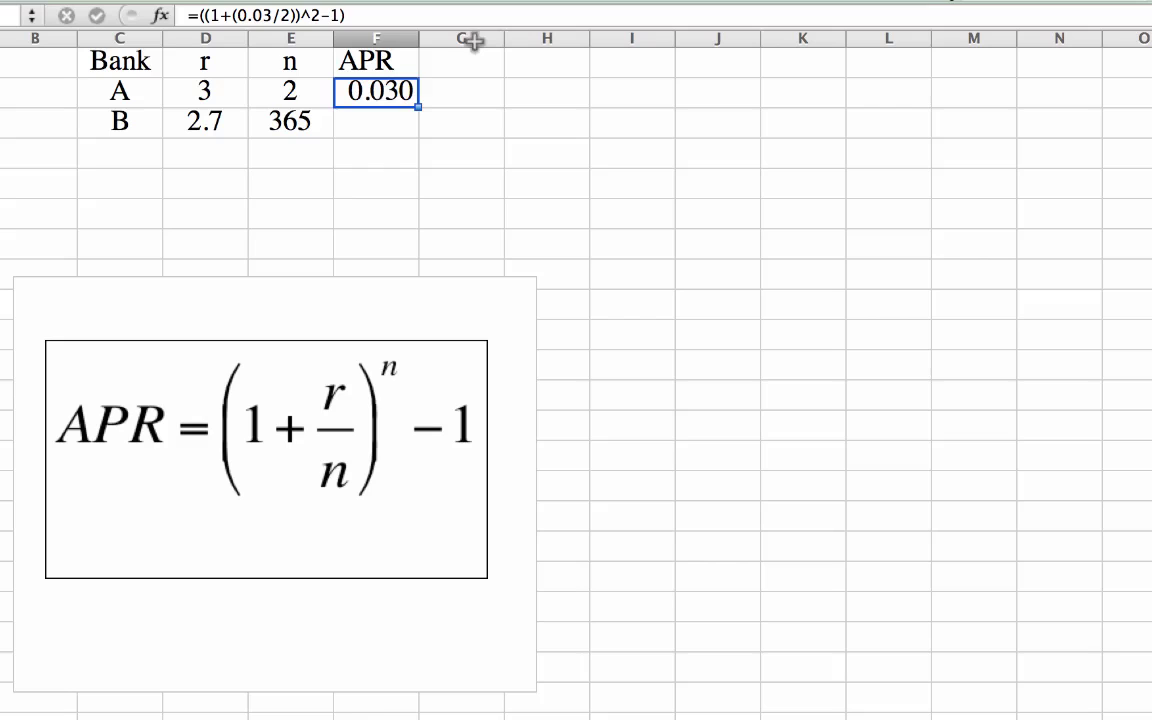
left_click_drag(420, 44, 479, 44)
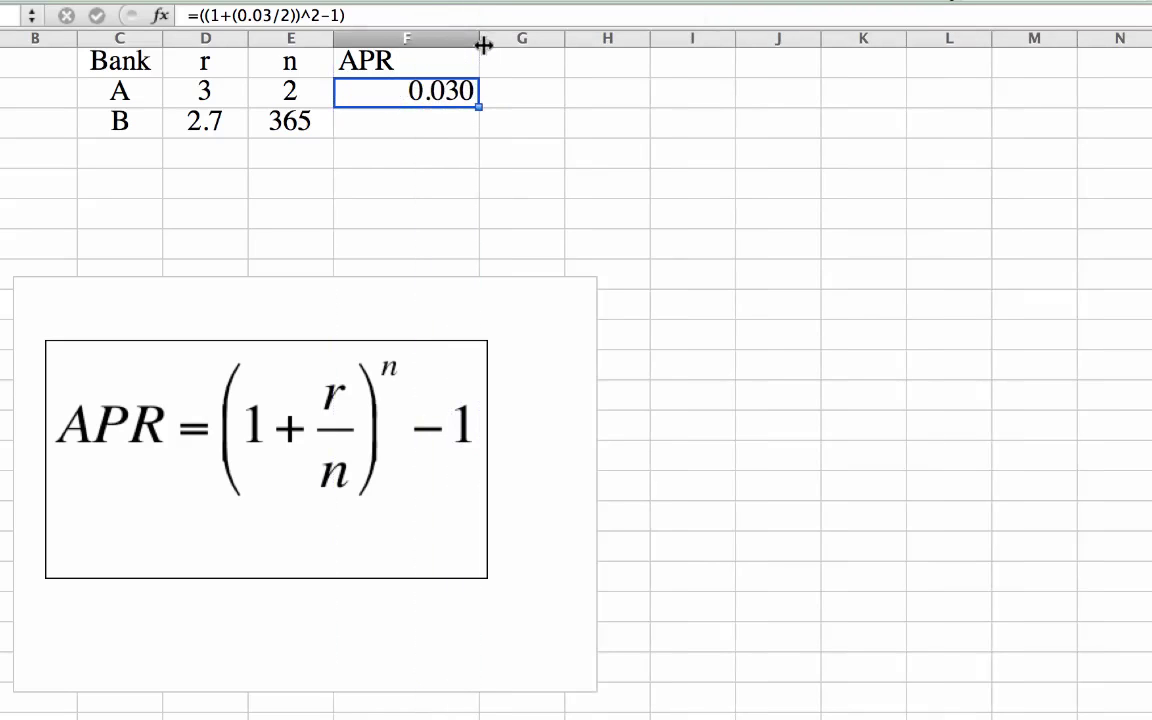
left_click(818, 2)
left_click(818, 2)
left_click(818, 2)
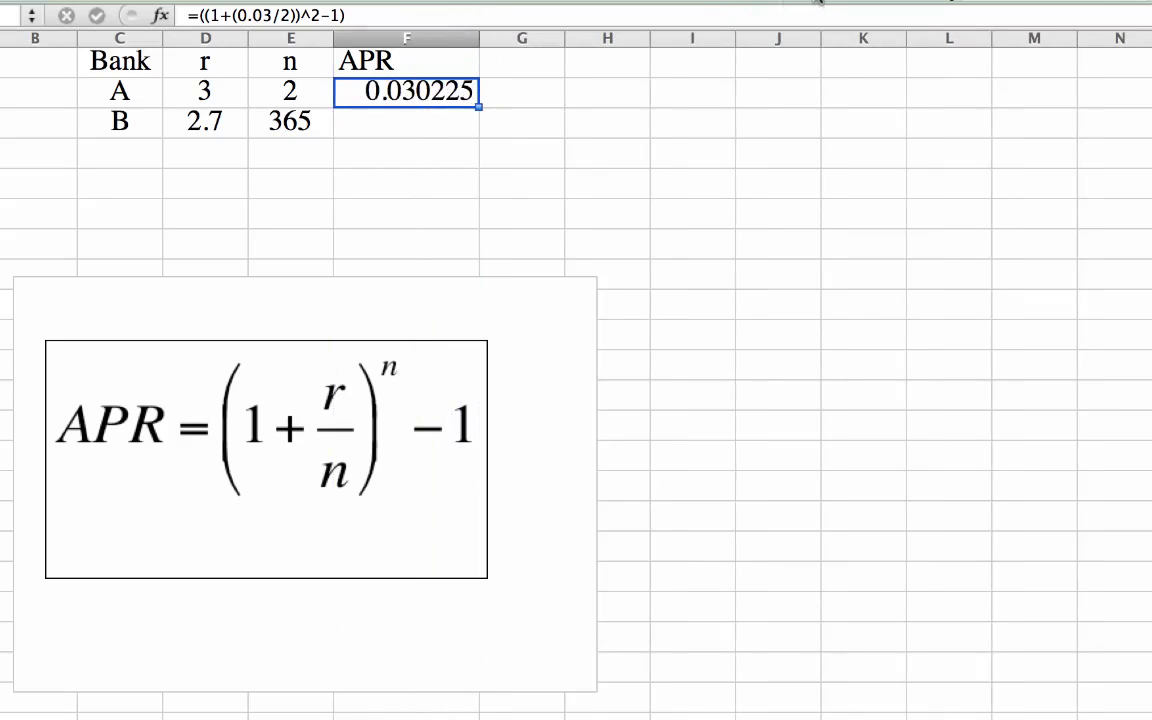
left_click(818, 2)
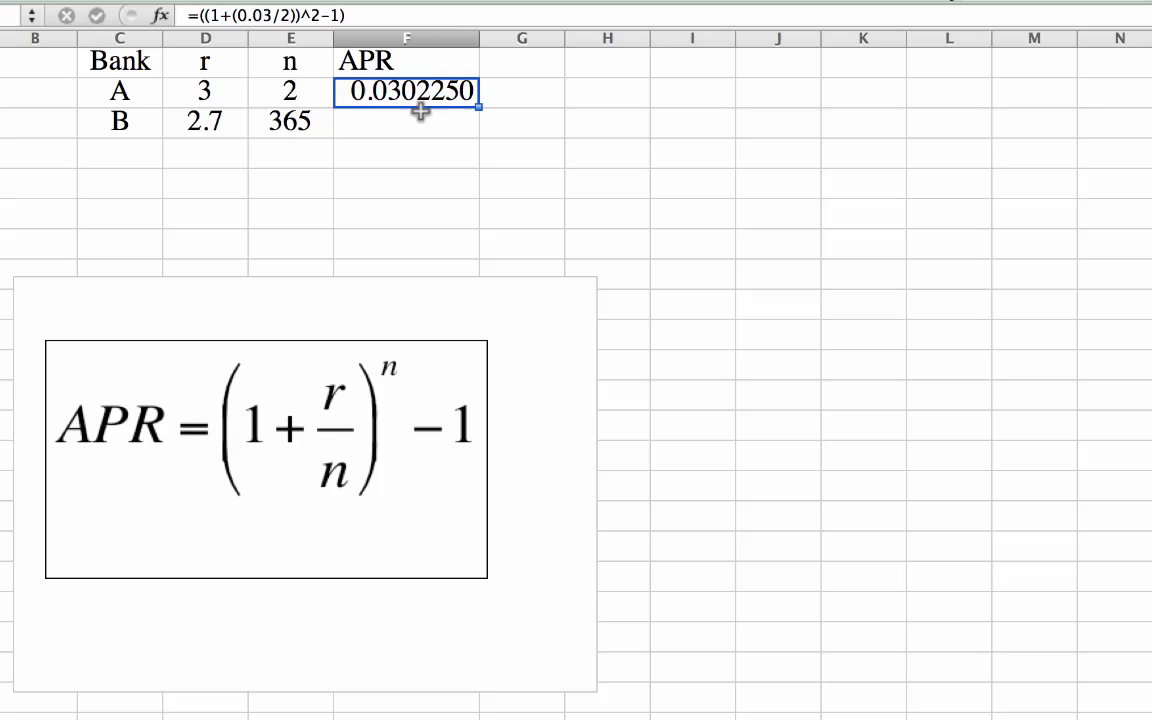
Add the header % in G1 and convert bank A's APR to a percentage in G2 with =(F2*100)
left_click(527, 64)
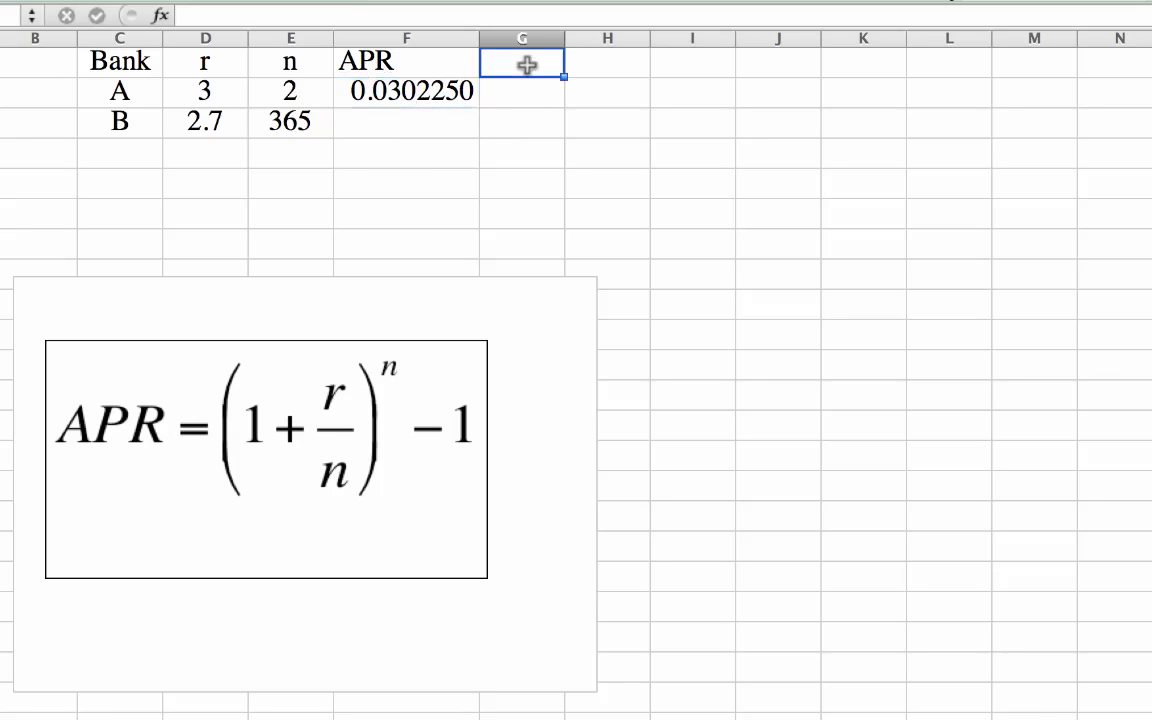
type("%")
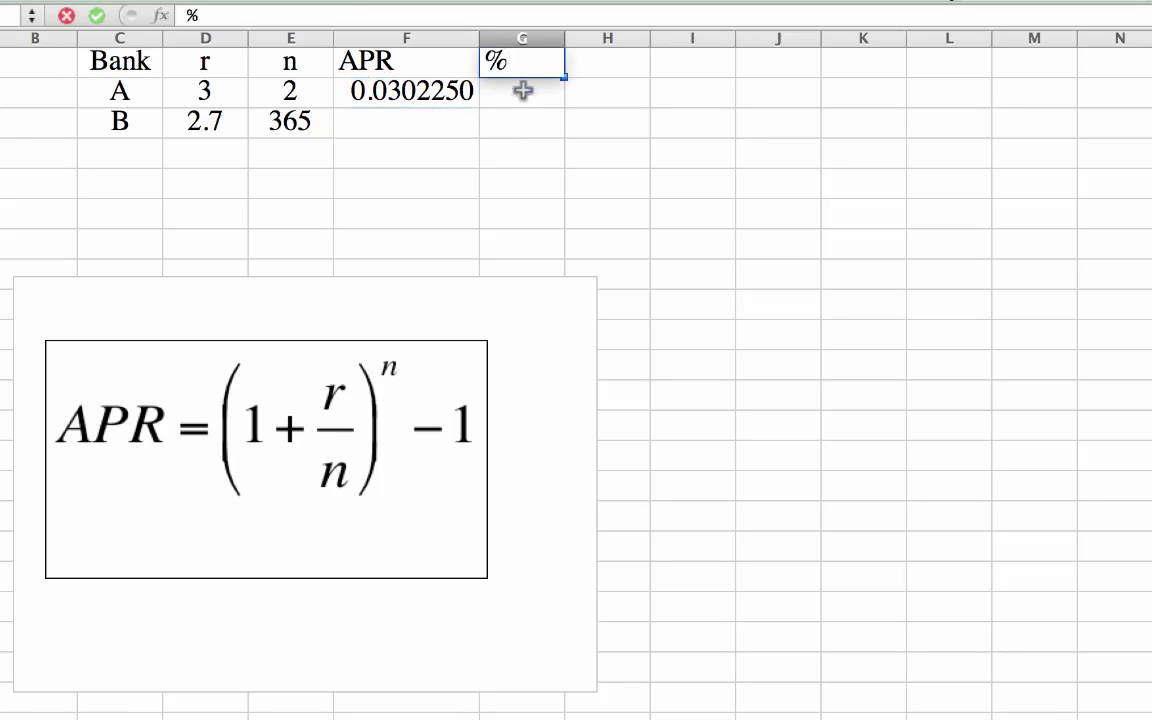
left_click(522, 92)
type("=")
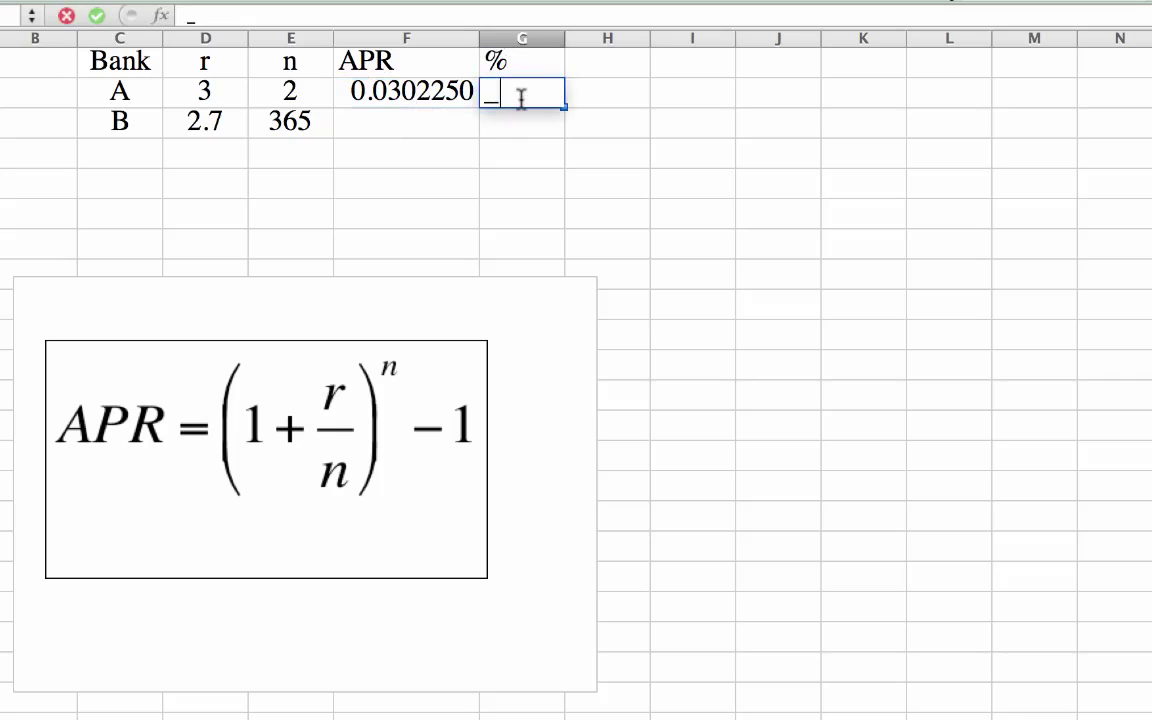
type("(")
left_click(420, 95)
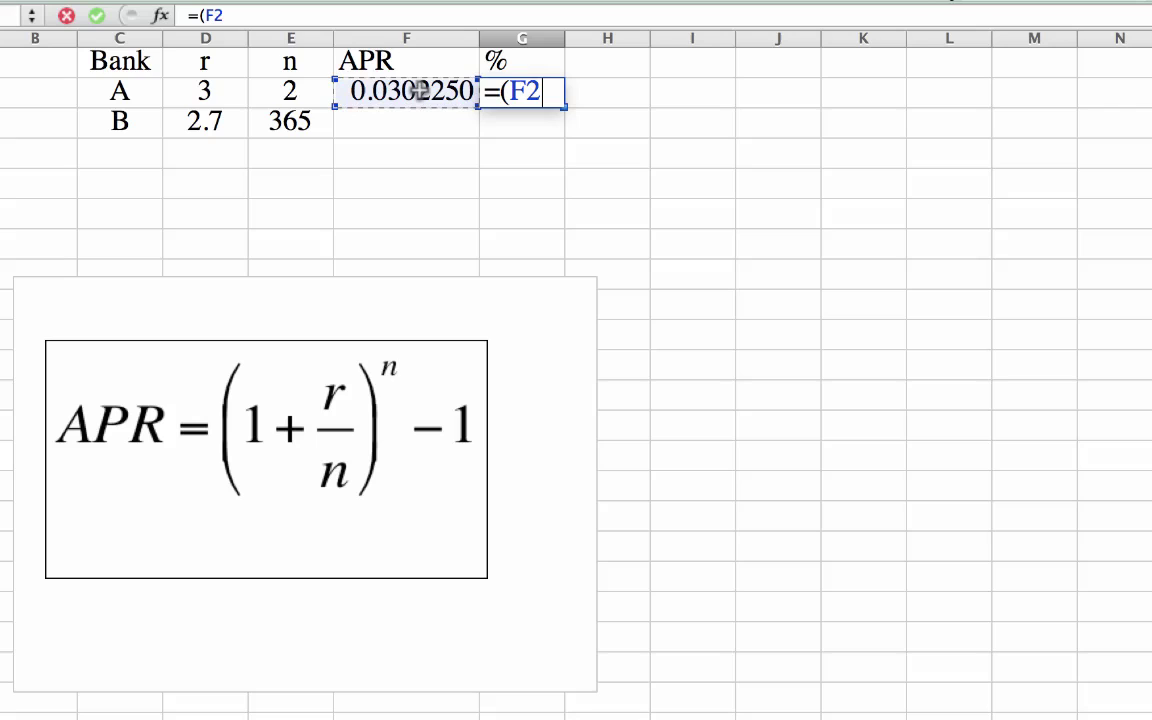
type("*")
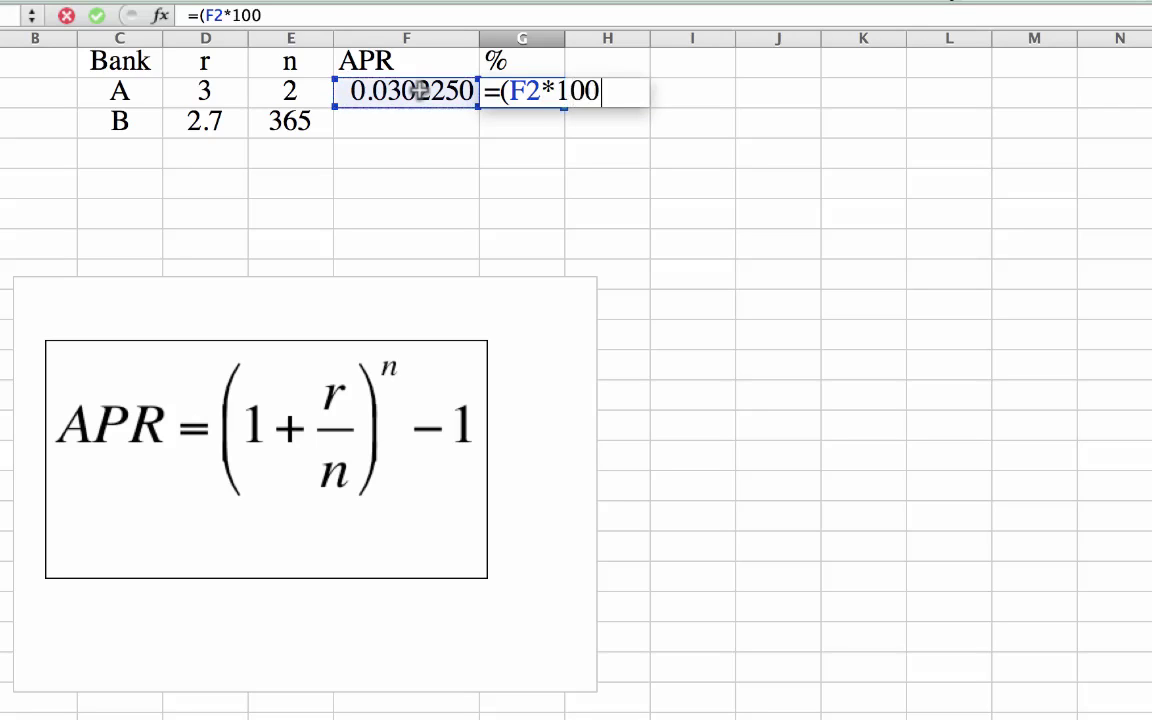
type(")")
key("Return")
Calculate bank B's APR in F3 with =((1+(0.027/365))^365-1)
left_click(398, 120)
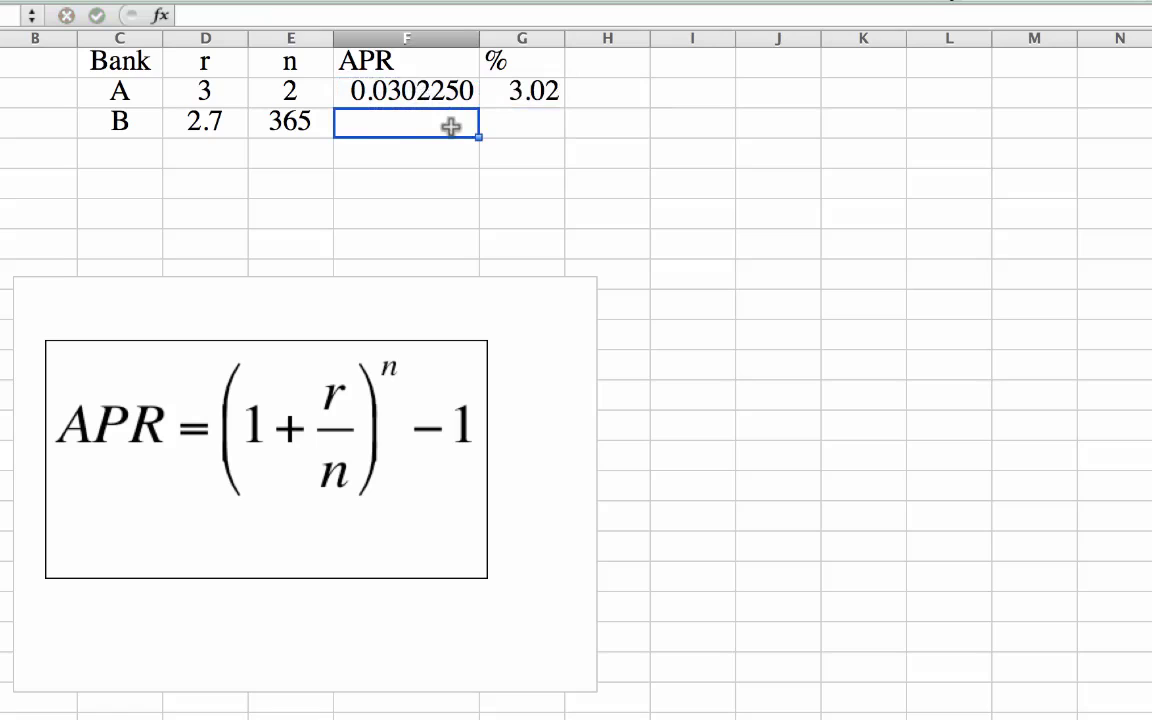
type("=((")
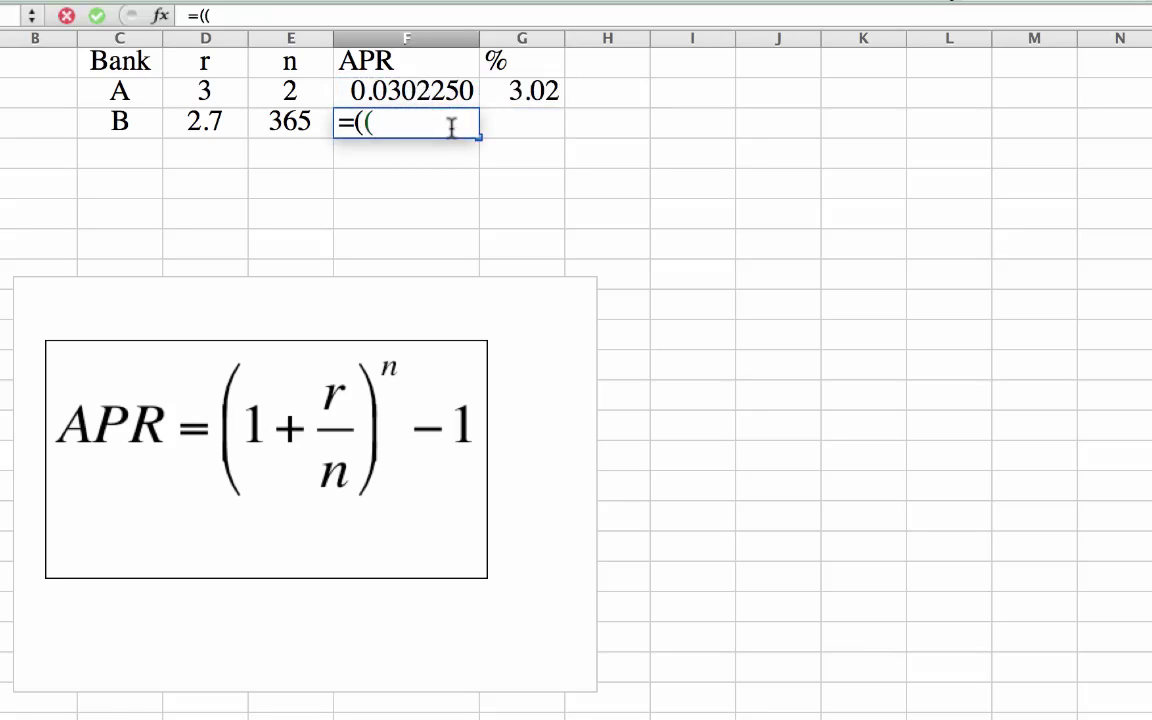
left_click(443, 143)
type("1+")
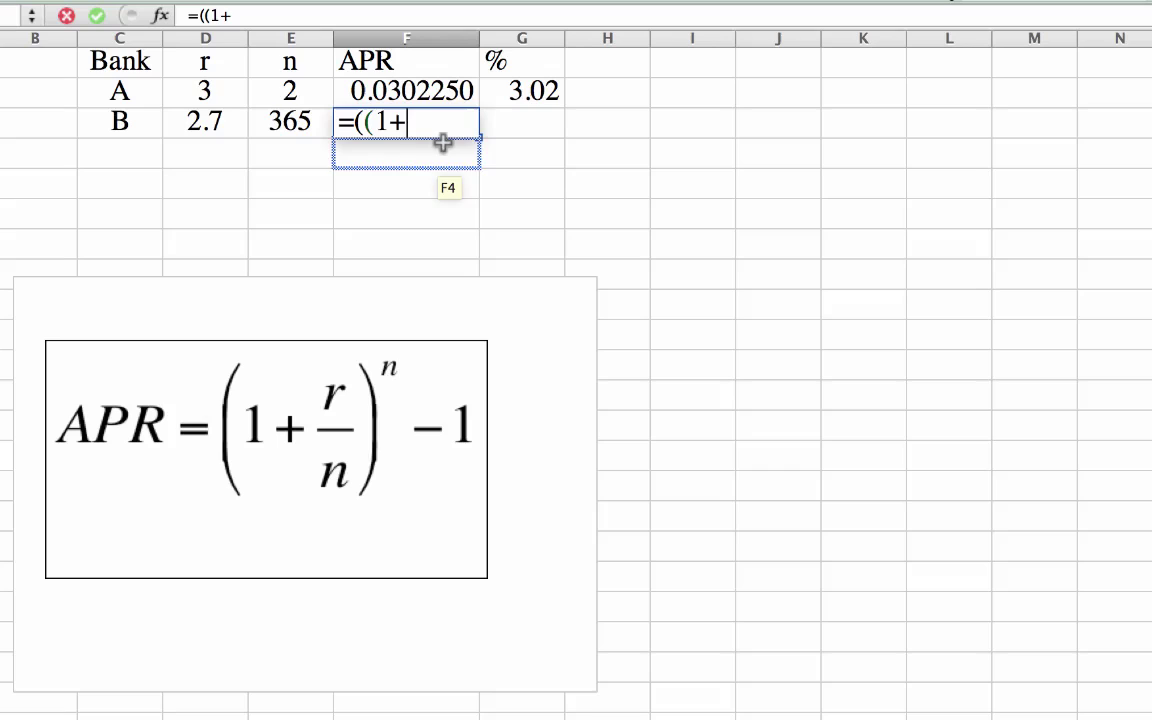
type("(")
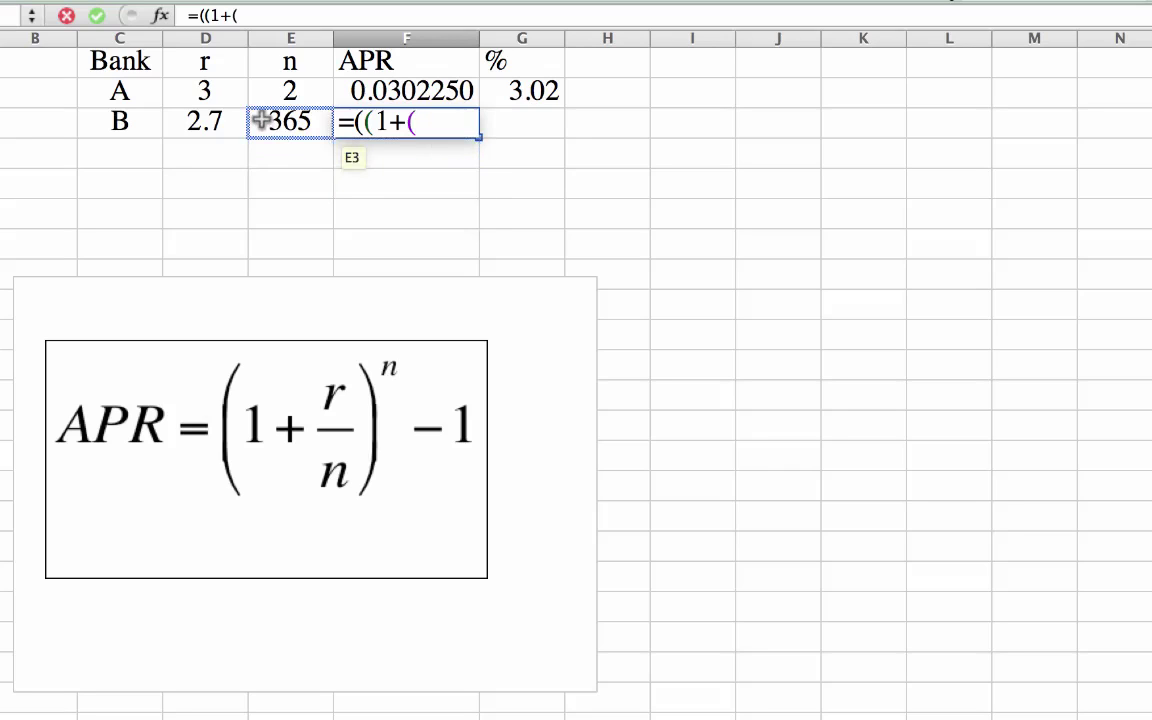
type("0.02")
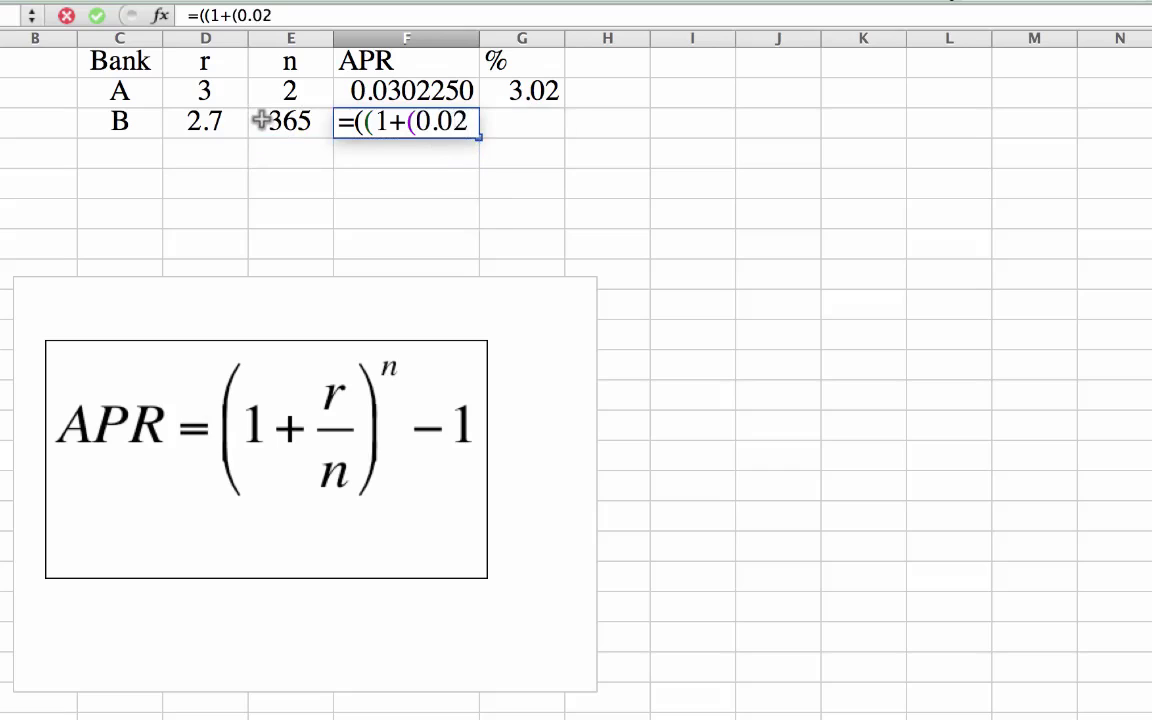
type("7/365")
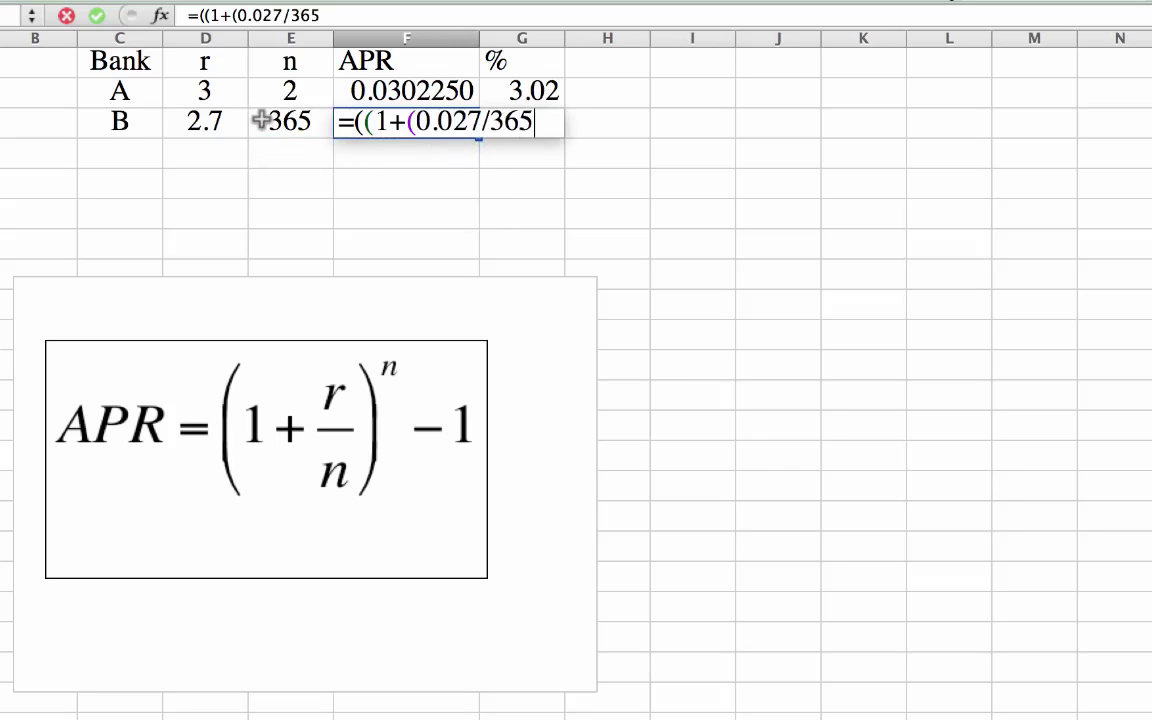
type("))^36")
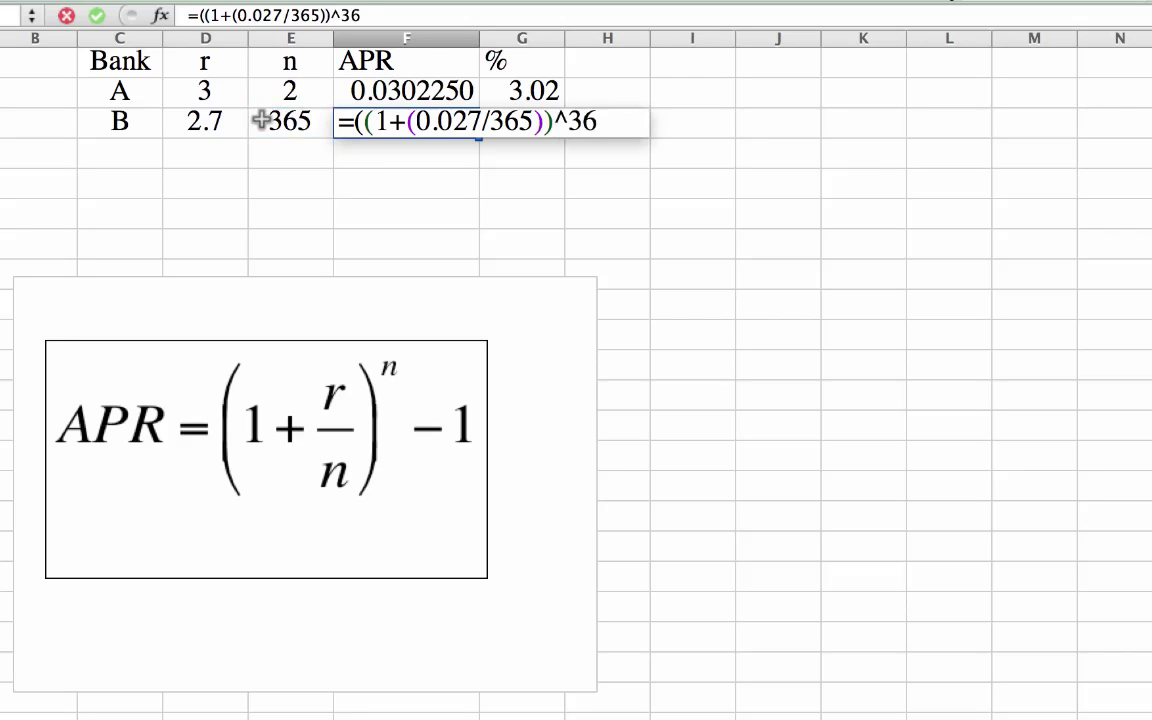
type("5-1)")
key("Return")
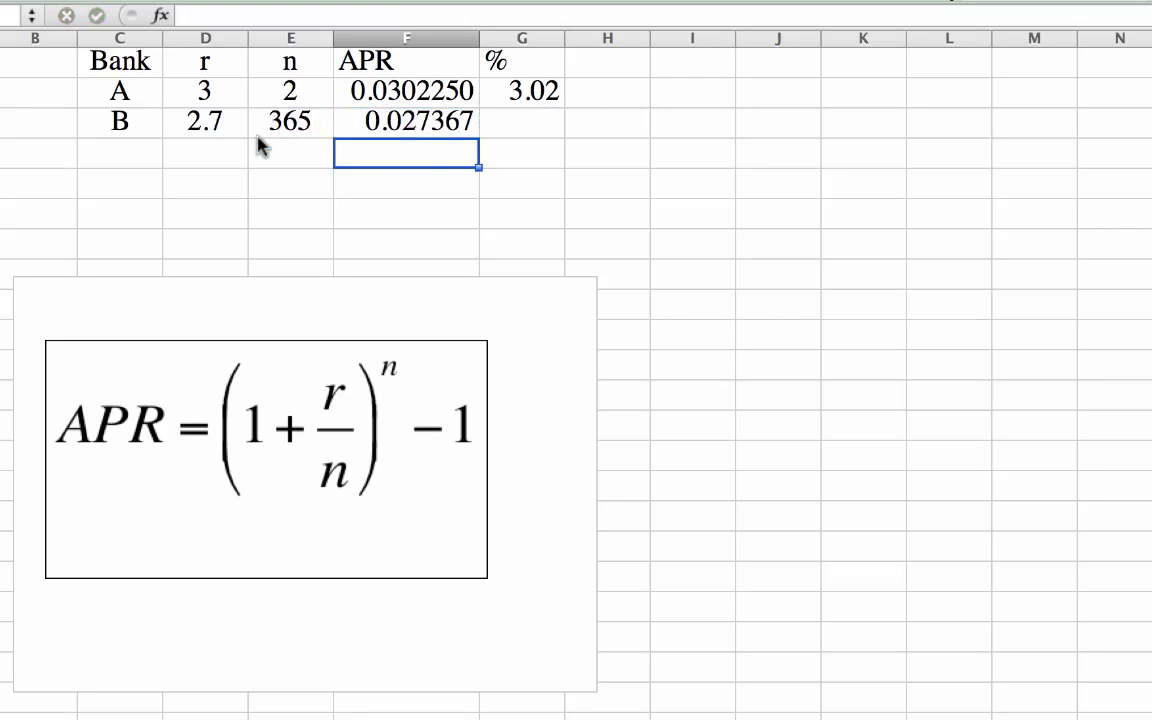
Convert bank B's APR to a percentage in G3 with =(F3*100)
left_click(538, 126)
type("=(")
left_click(433, 121)
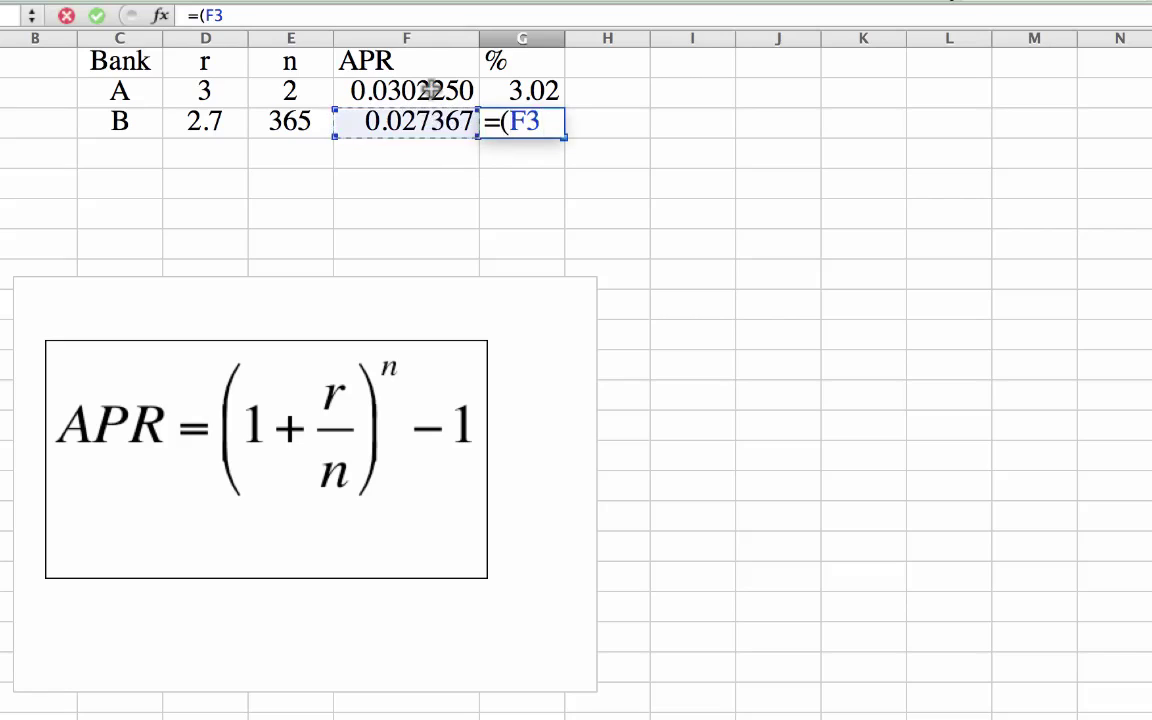
type("*10")
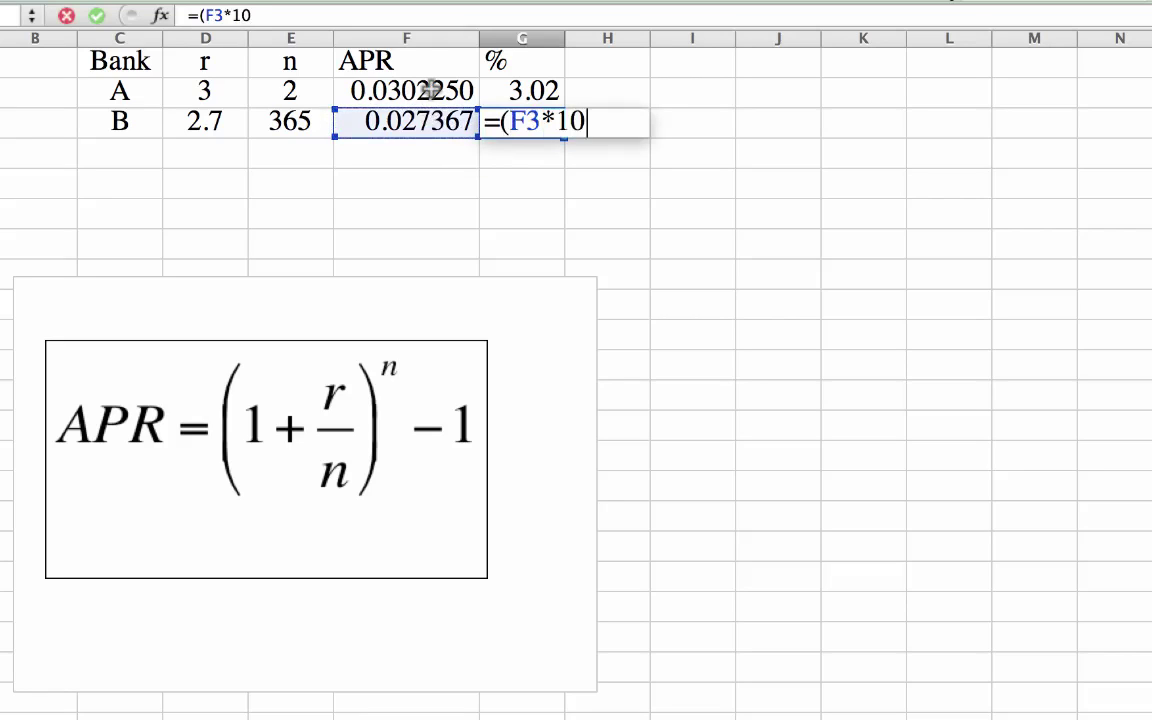
type("0)")
key("Return")
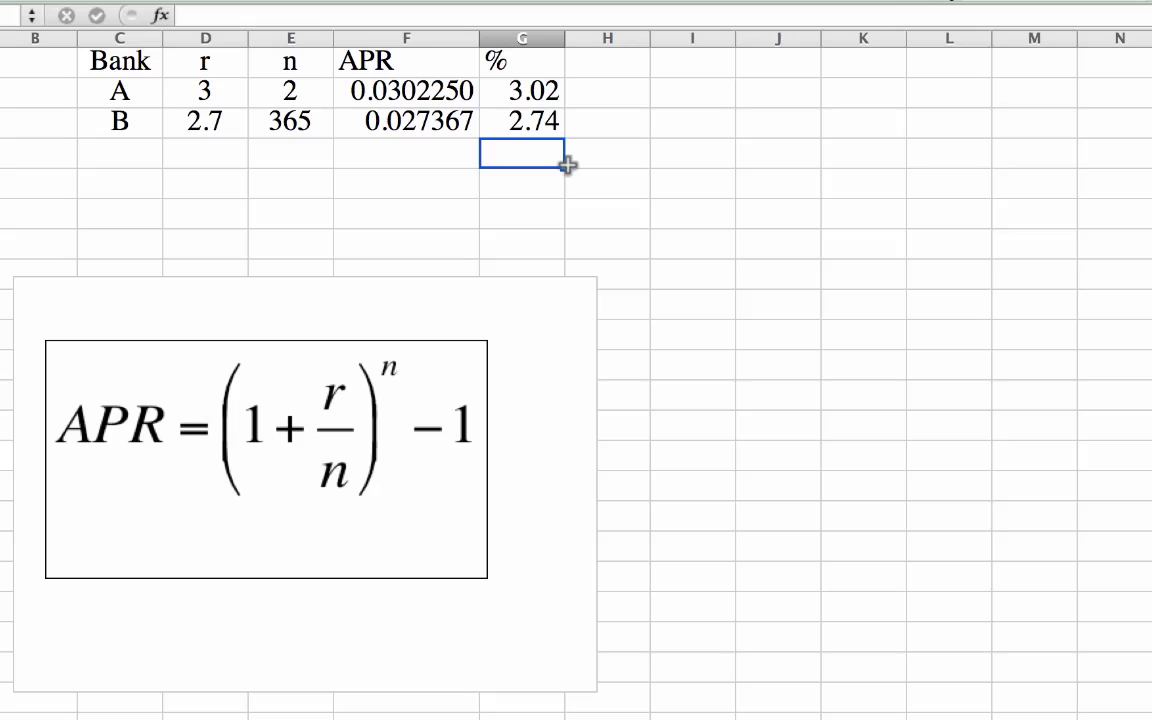